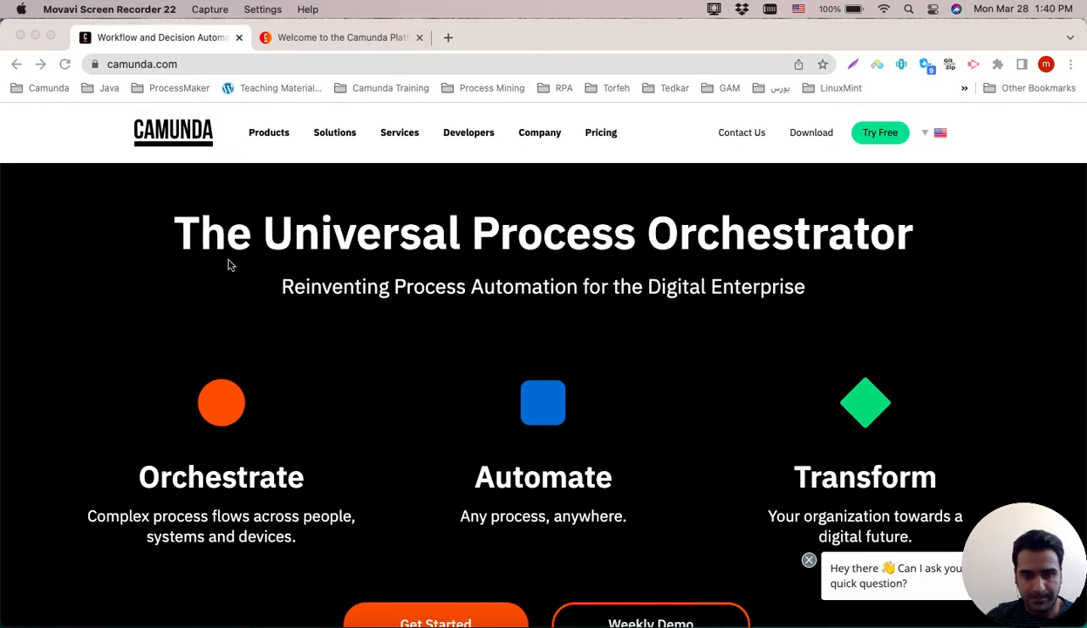
# Browse the Camunda homepage to look over its overview content.
pyautogui.click(172, 277)
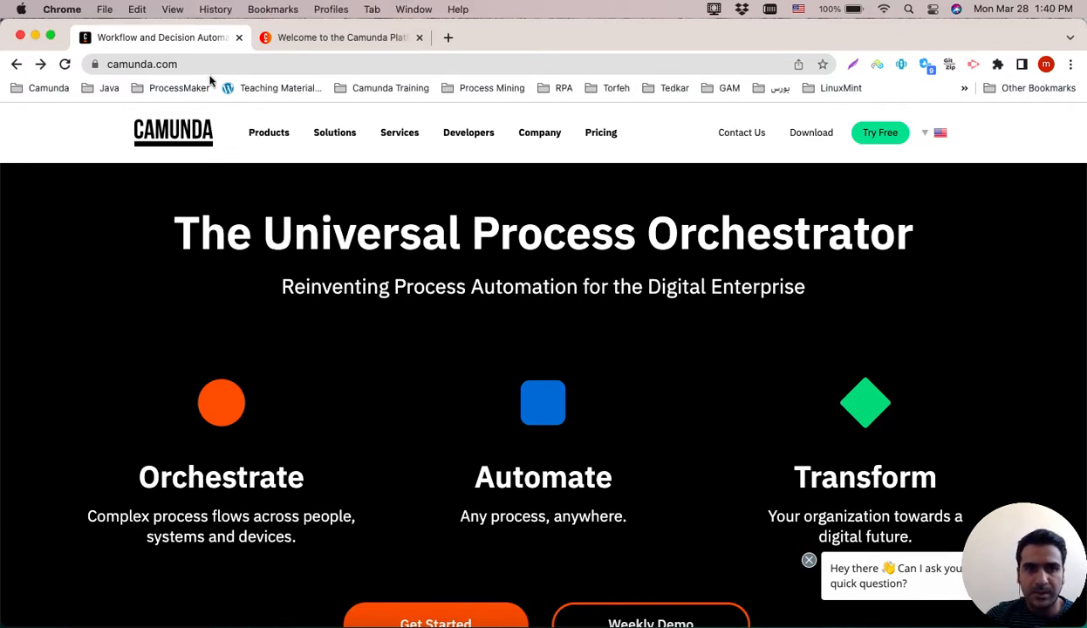
pyautogui.scroll(-5, 500, 354)
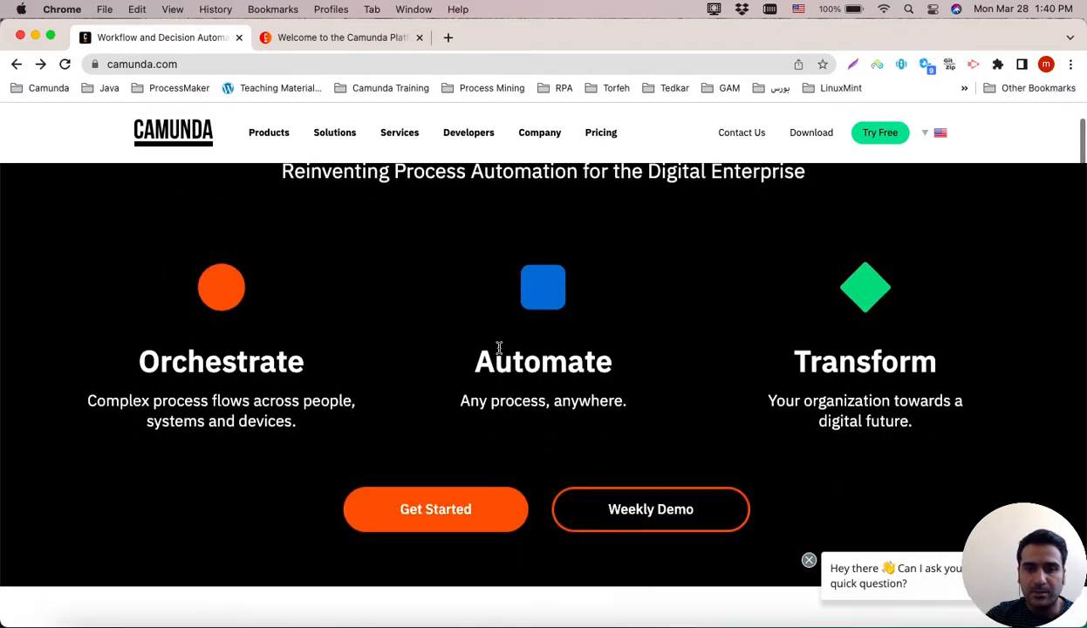
pyautogui.scroll(-3, 500, 353)
pyautogui.scroll(1, 500, 352)
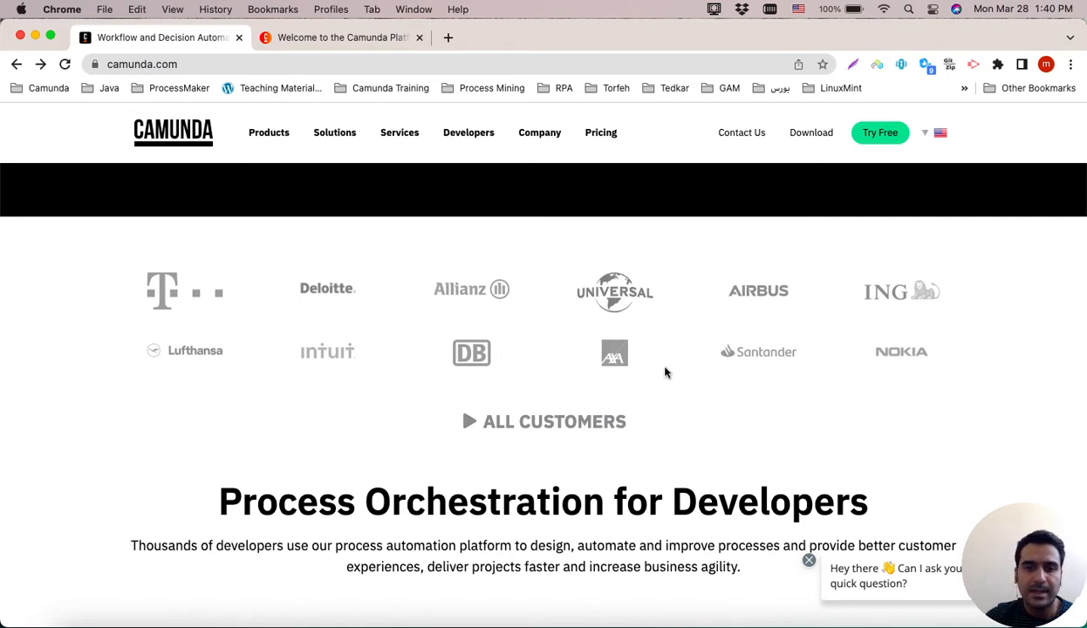
pyautogui.scroll(5, 602, 401)
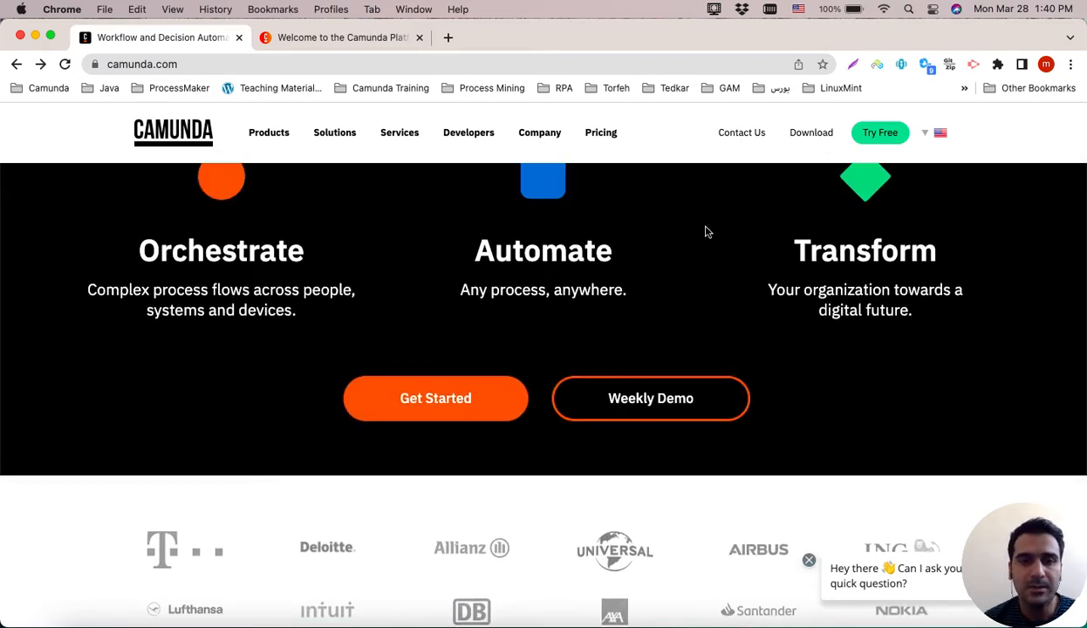
# Open the Camunda download page and view the Open Source Community Edition details.
pyautogui.click(811, 136)
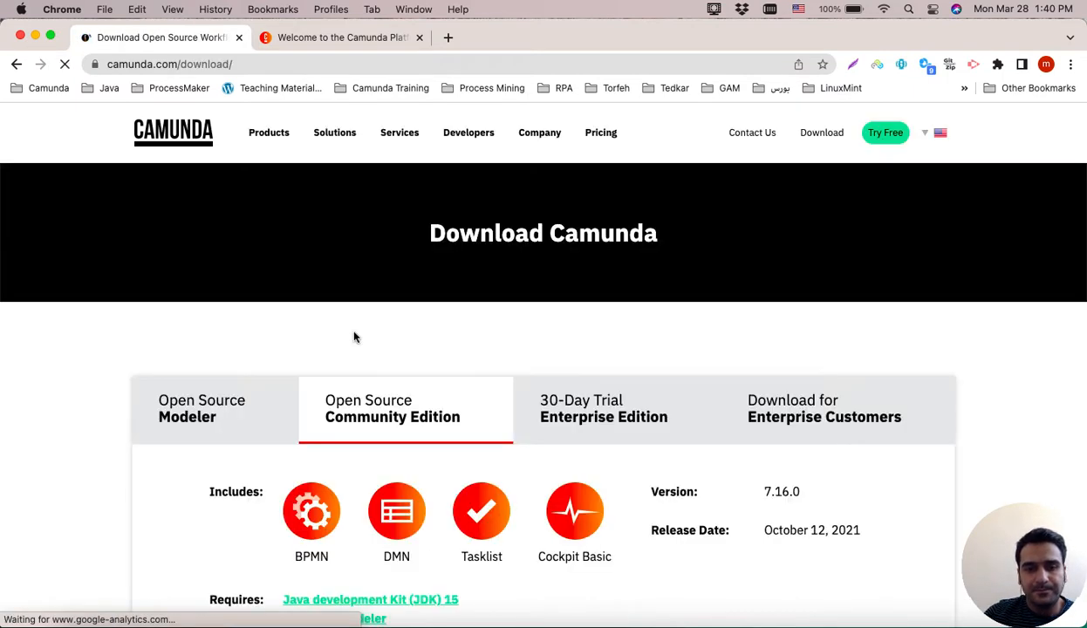
pyautogui.scroll(-2, 355, 339)
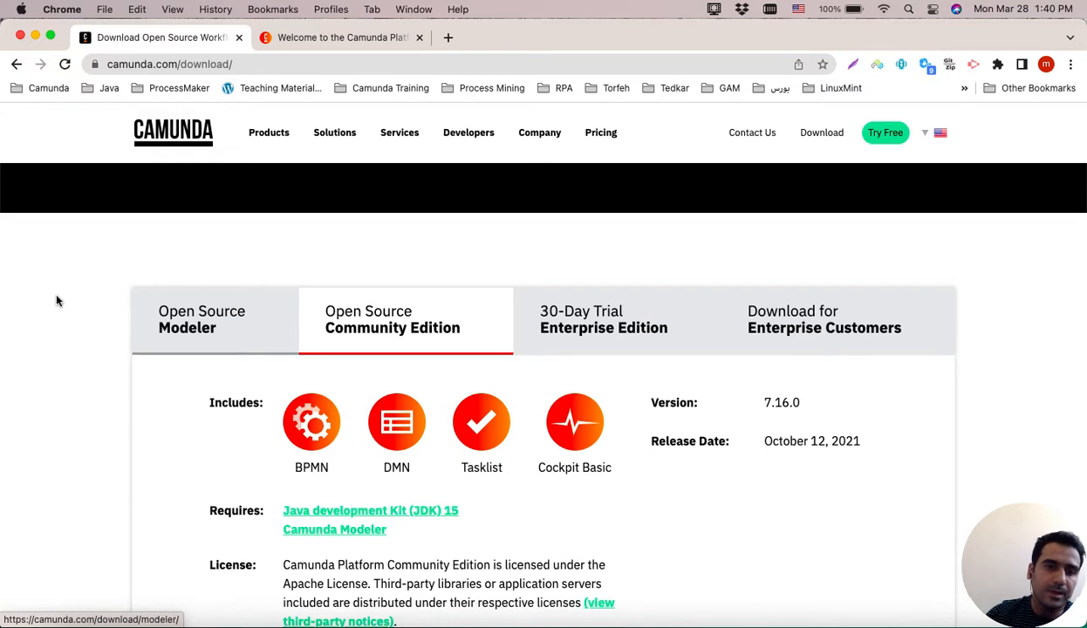
pyautogui.scroll(-2, 56, 301)
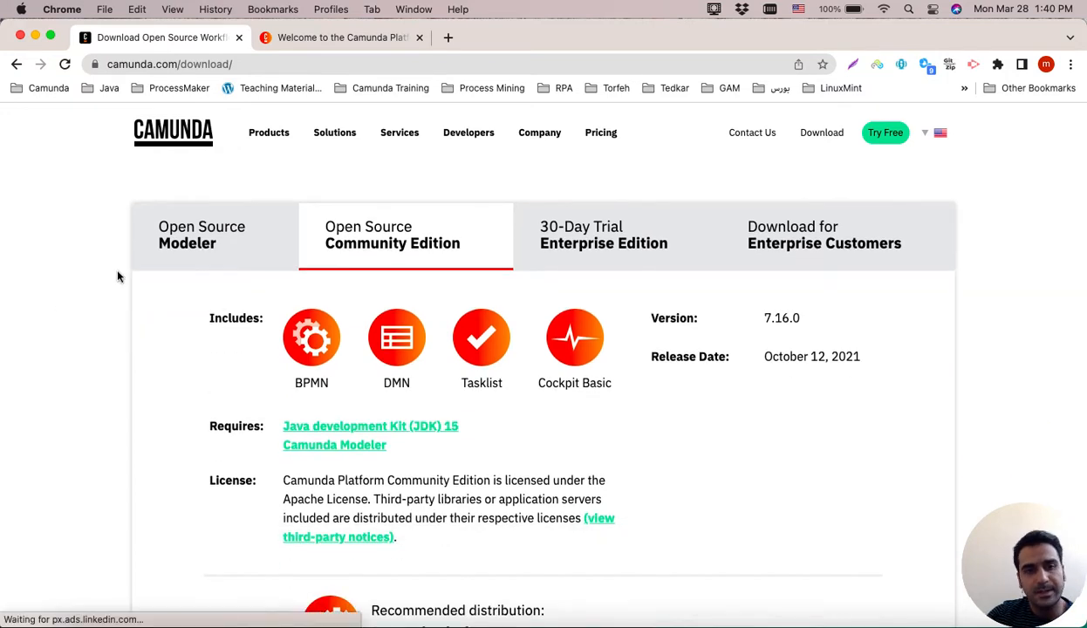
# Open the Open Source Modeler download section and review its supported platforms and download options.
pyautogui.click(186, 254)
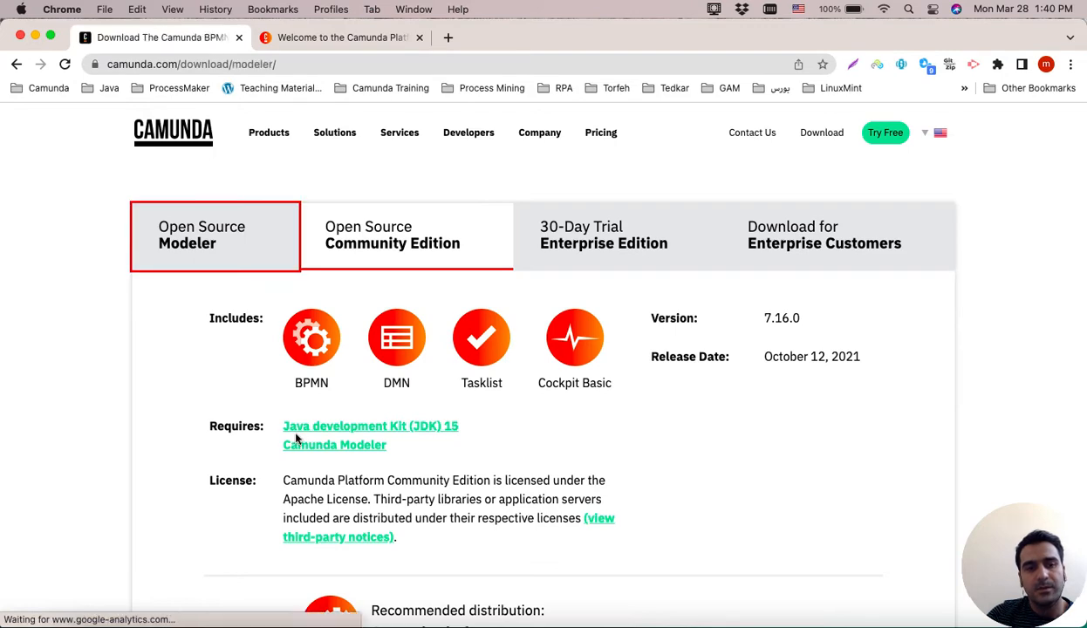
pyautogui.scroll(-5, 297, 440)
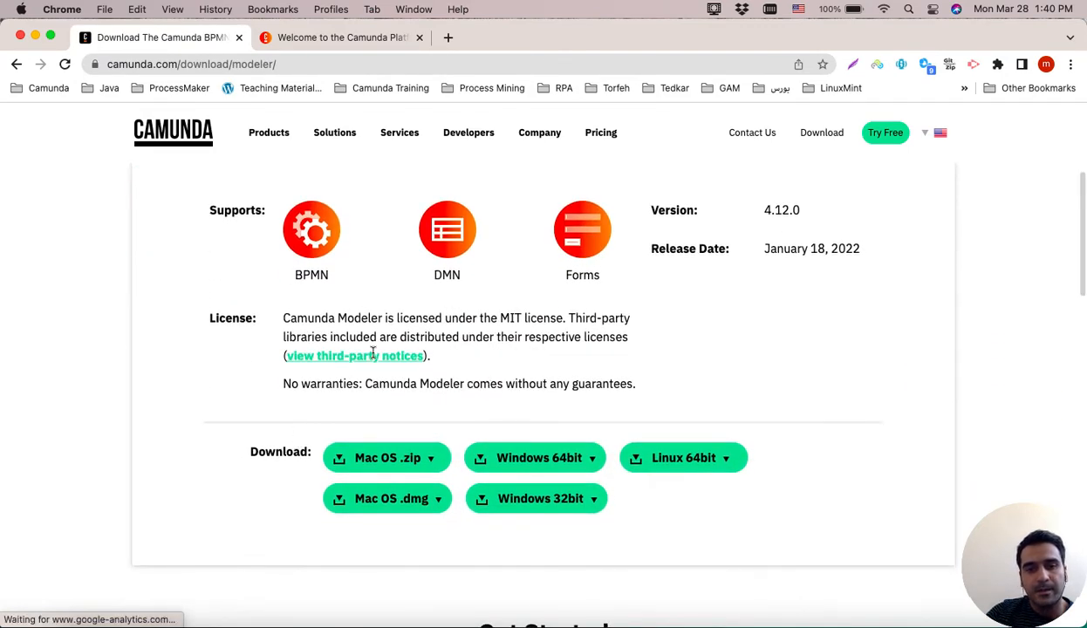
pyautogui.scroll(2, 189, 354)
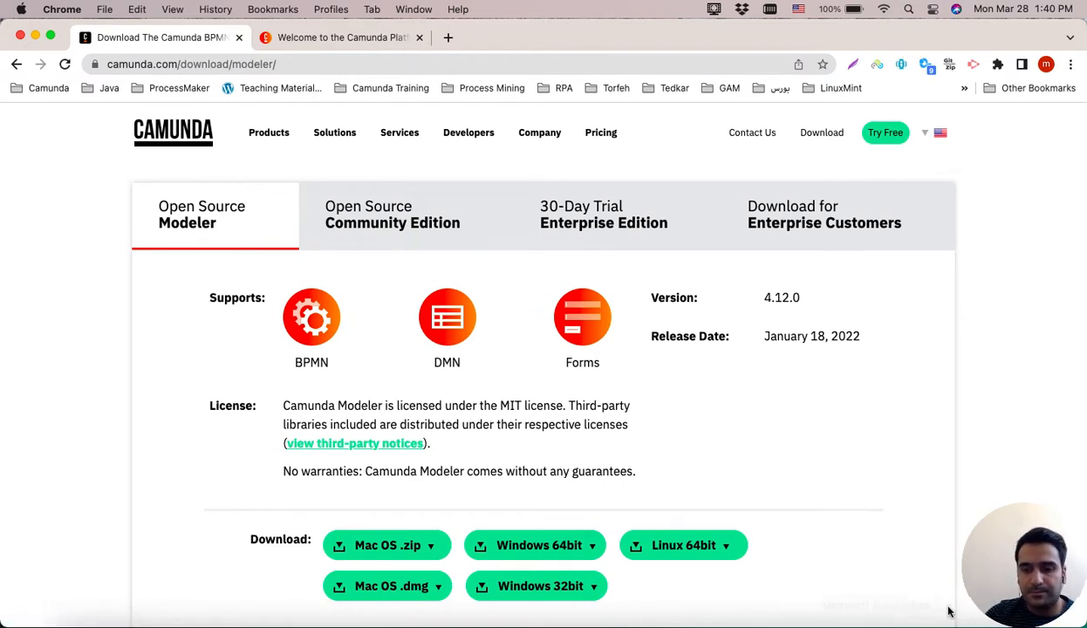
pyautogui.scroll(-2, 502, 510)
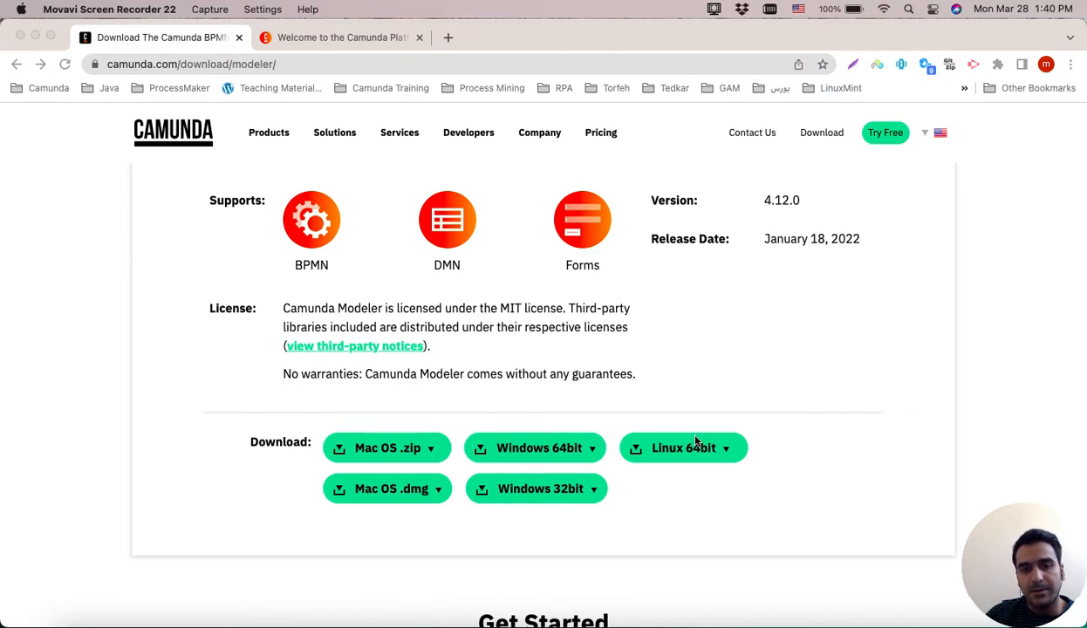
pyautogui.scroll(-1, 697, 442)
pyautogui.scroll(1, 697, 442)
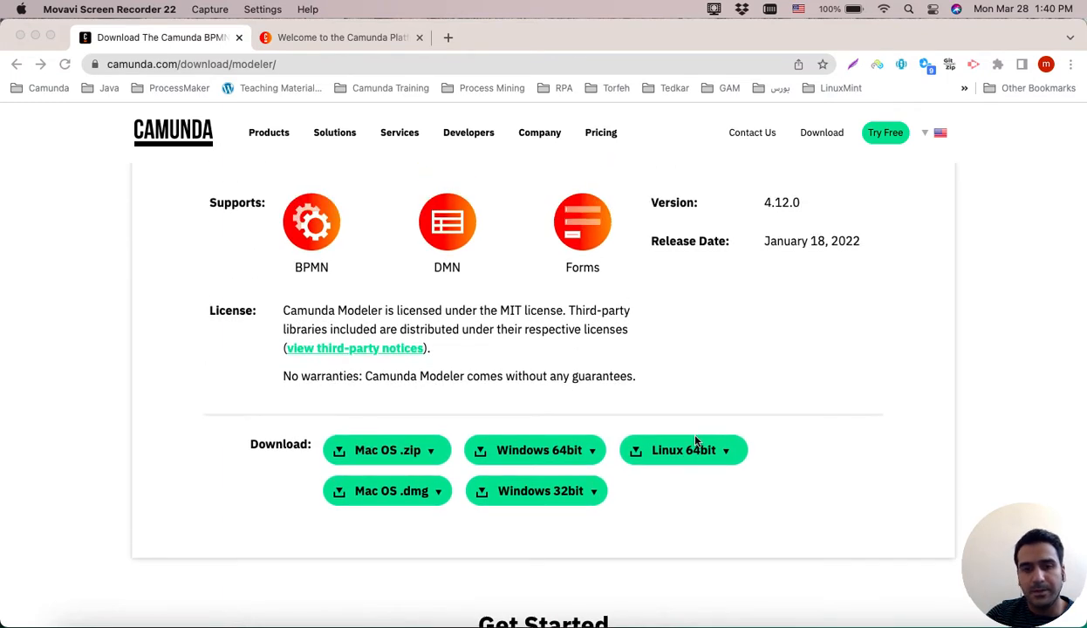
pyautogui.scroll(2, 696, 440)
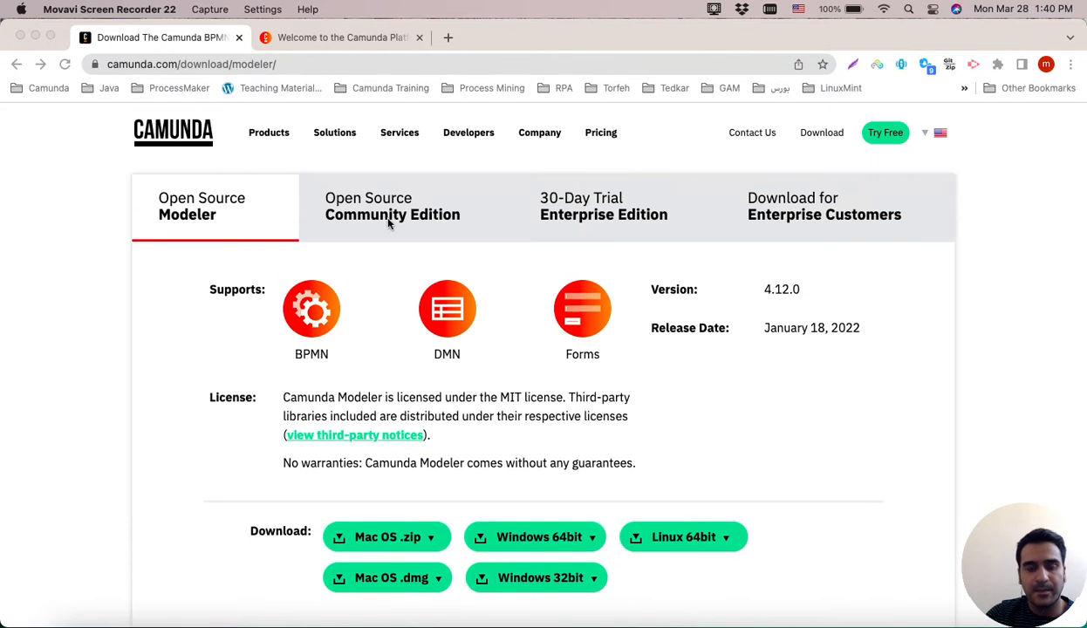
# Return to the Open Source Community Edition section of the download page.
pyautogui.click(378, 214)
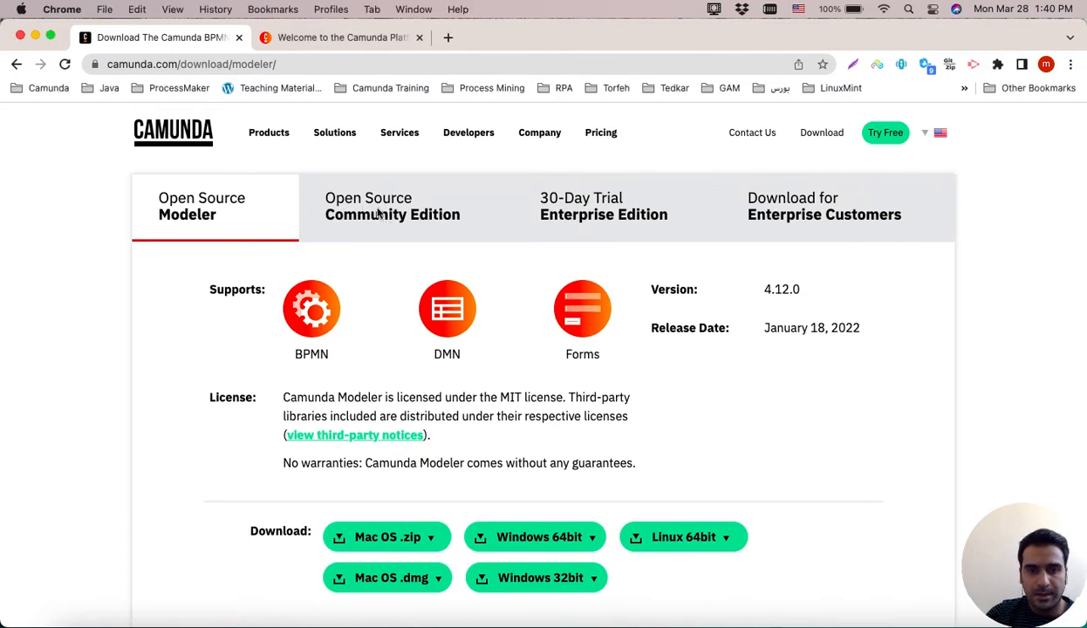
pyautogui.click(399, 214)
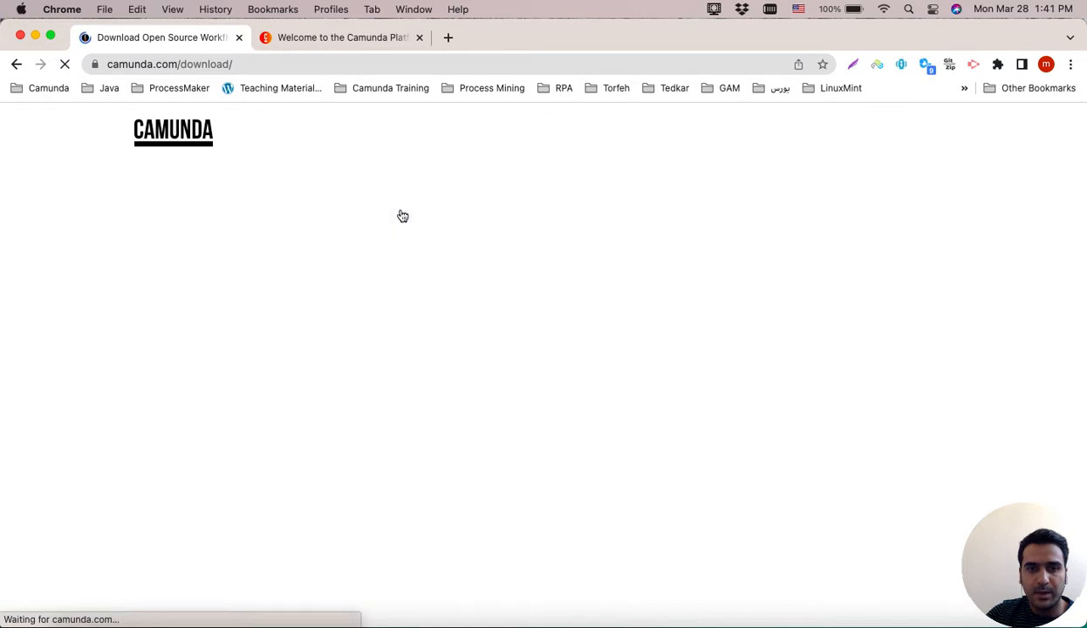
pyautogui.scroll(-5, 454, 393)
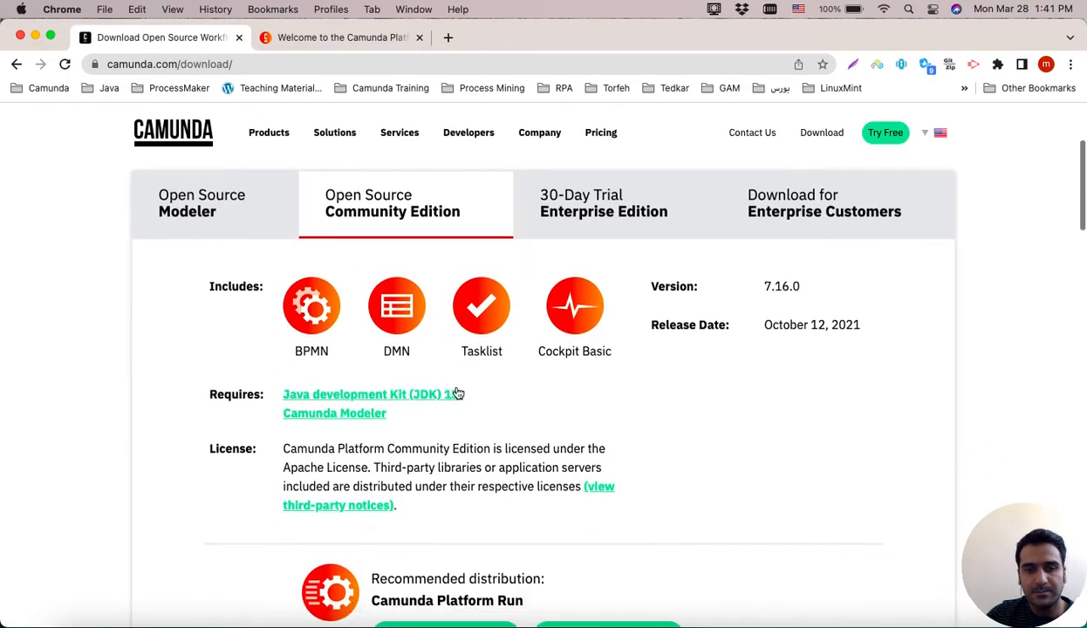
pyautogui.scroll(3, 456, 393)
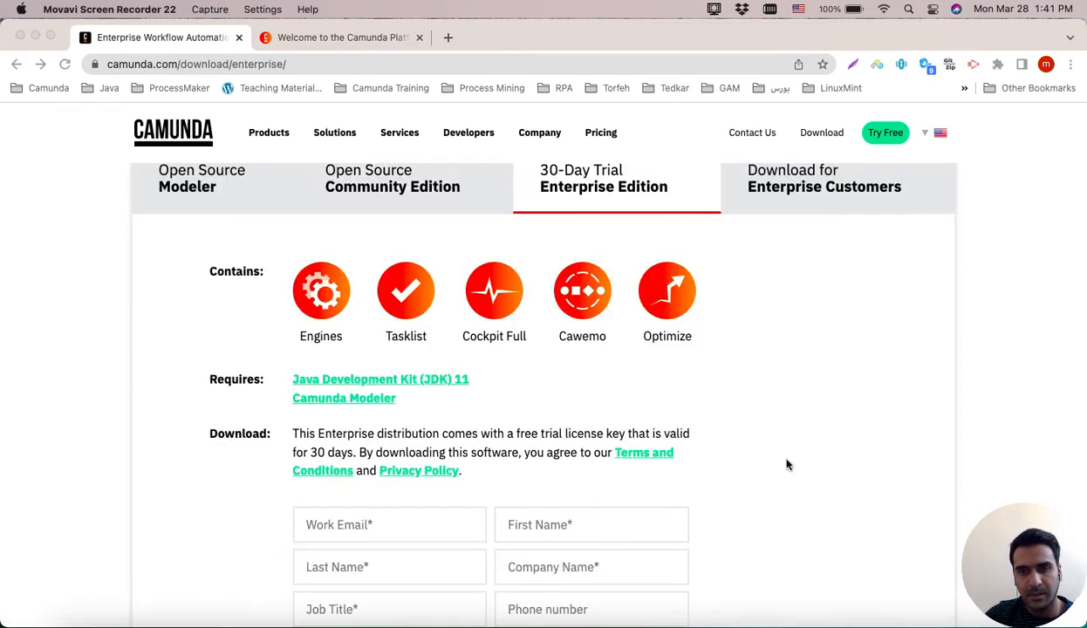
# Review the 30-Day Trial Enterprise Edition section, including its contents and the trial download form.
pyautogui.scroll(-4, 786, 465)
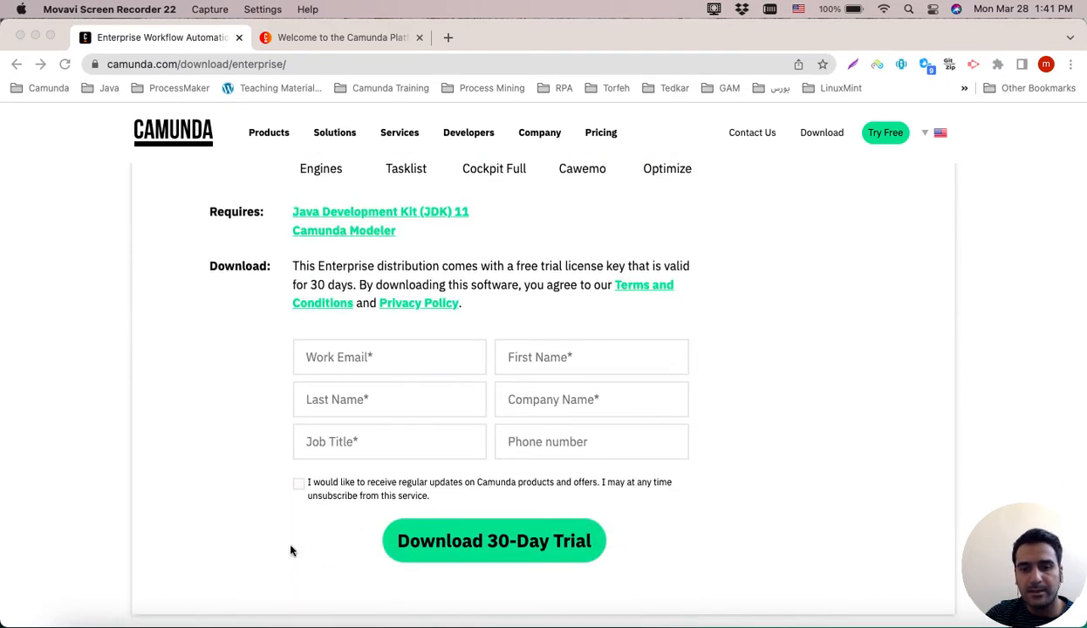
pyautogui.scroll(-2, 290, 550)
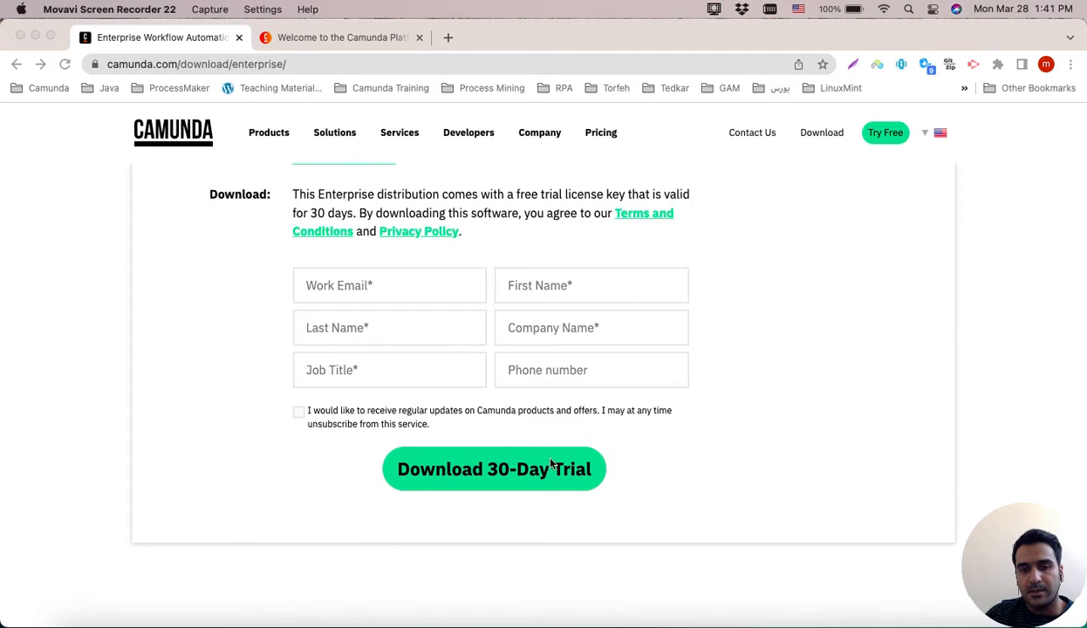
pyautogui.scroll(8, 772, 411)
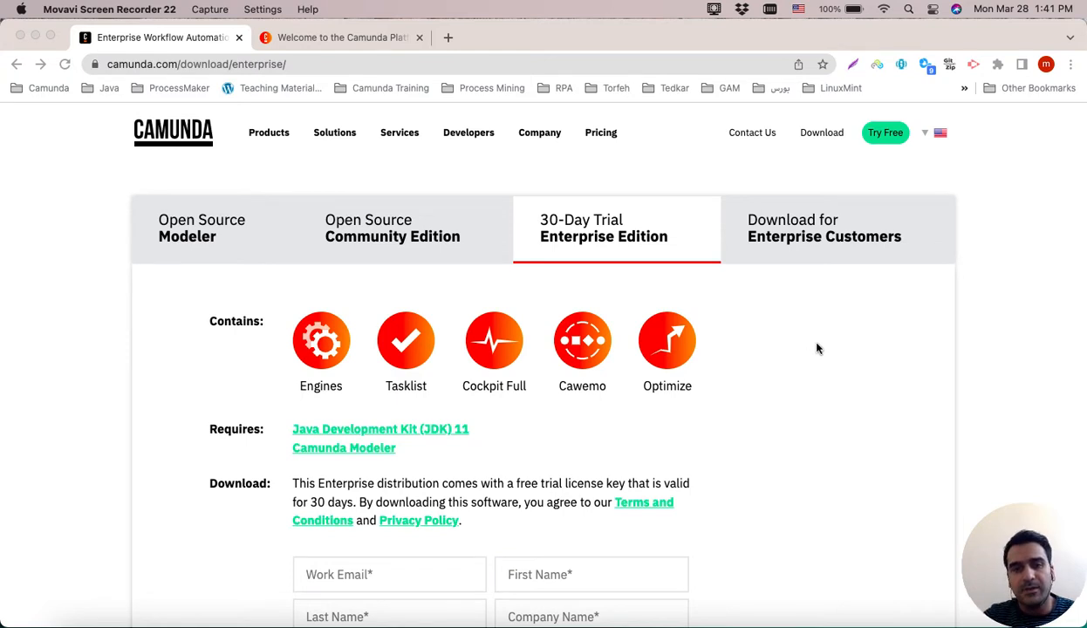
pyautogui.scroll(-2, 817, 349)
pyautogui.scroll(2, 818, 349)
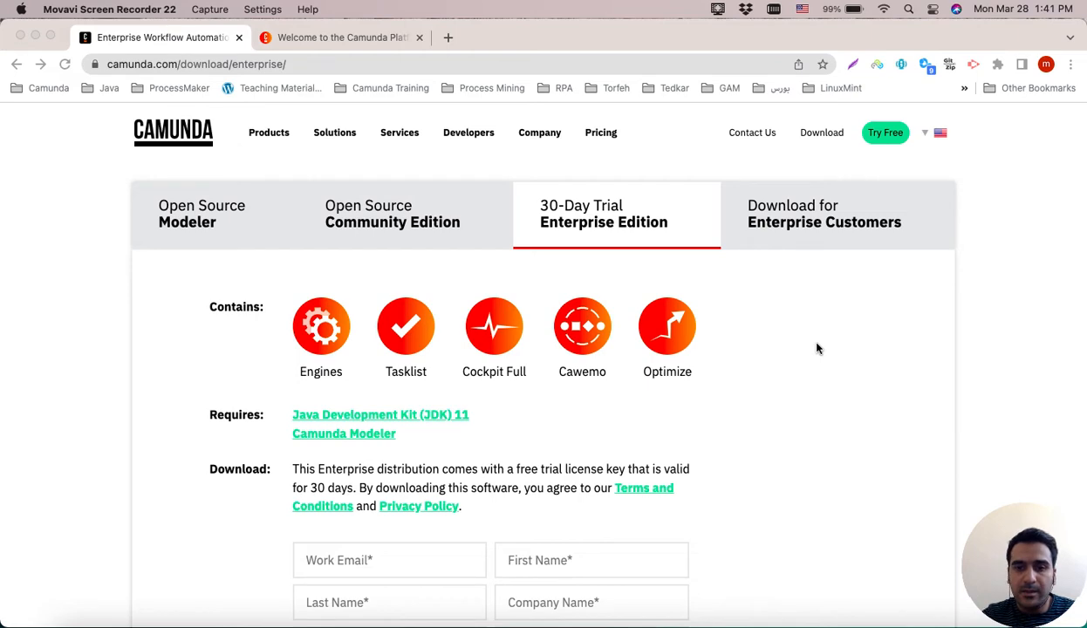
pyautogui.scroll(-3, 818, 349)
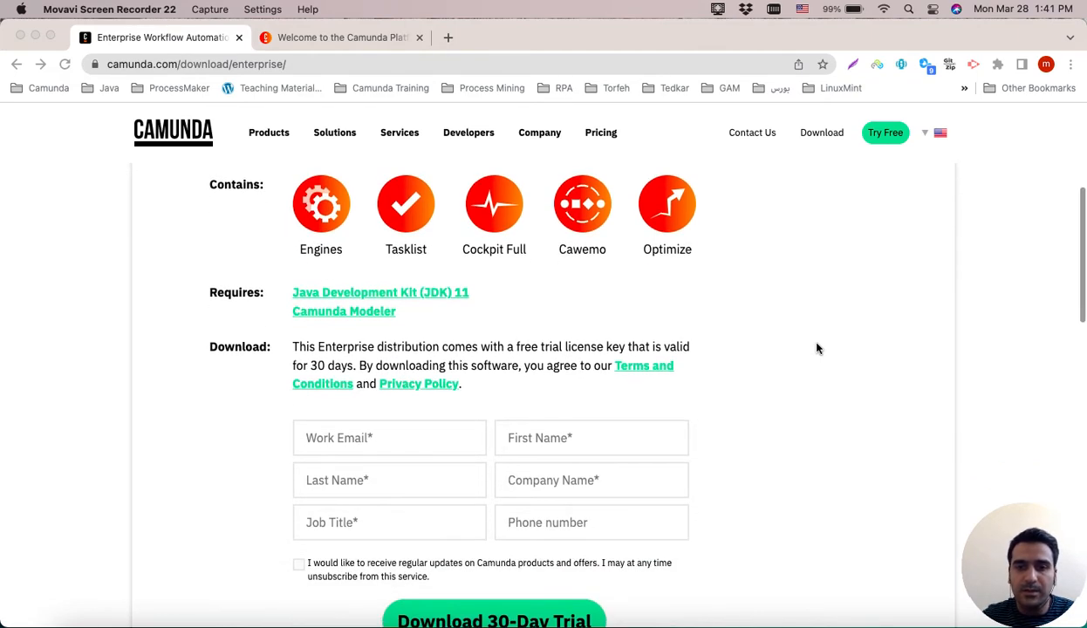
pyautogui.scroll(3, 818, 349)
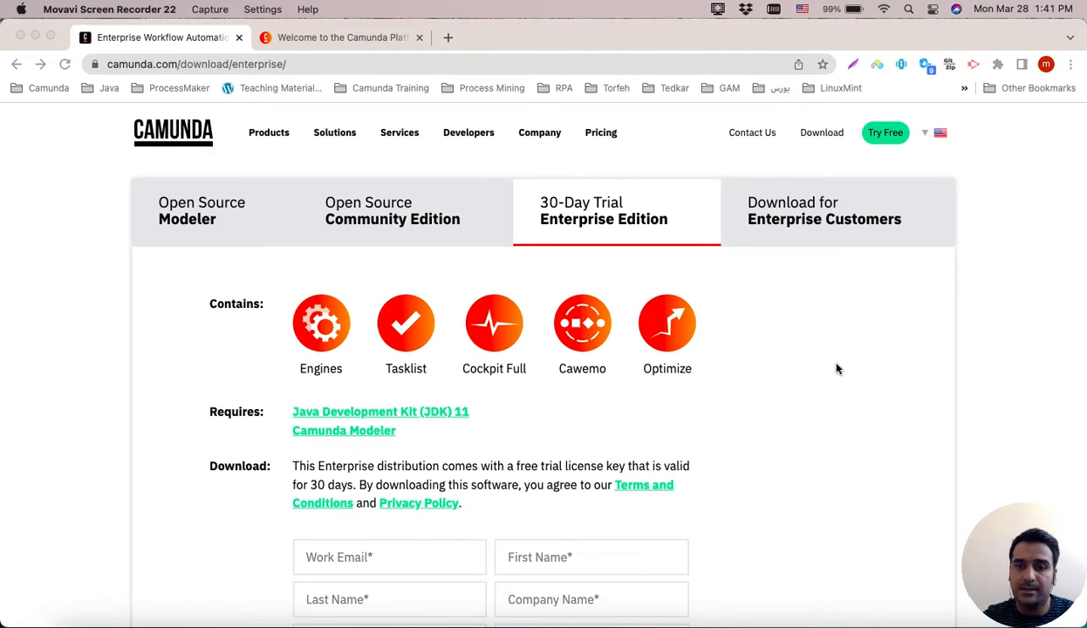
pyautogui.scroll(-2, 836, 369)
pyautogui.scroll(2, 836, 369)
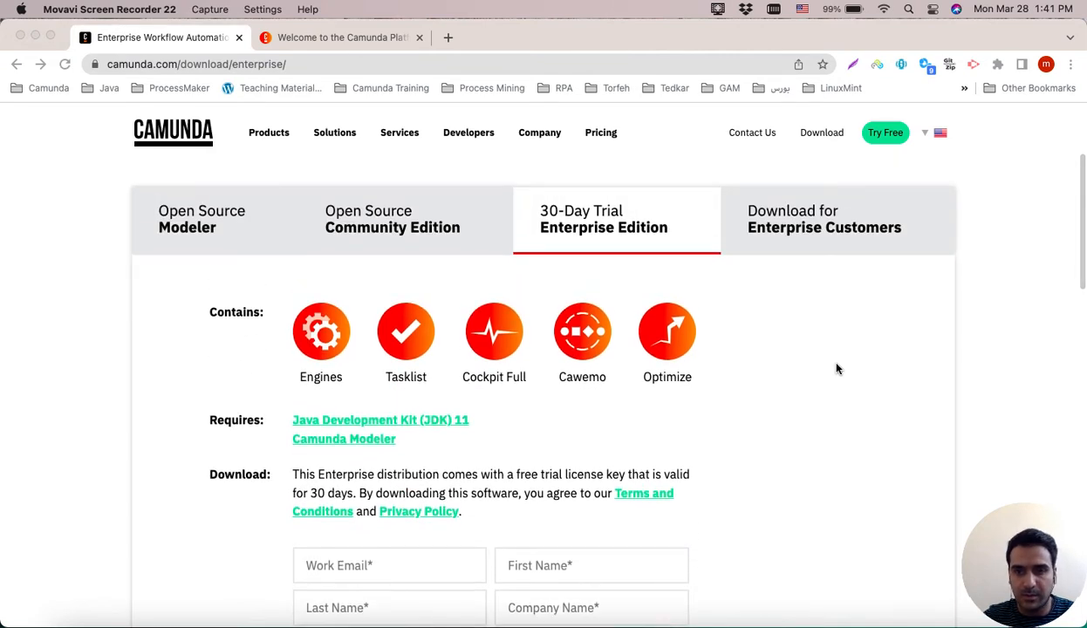
pyautogui.scroll(-1, 772, 240)
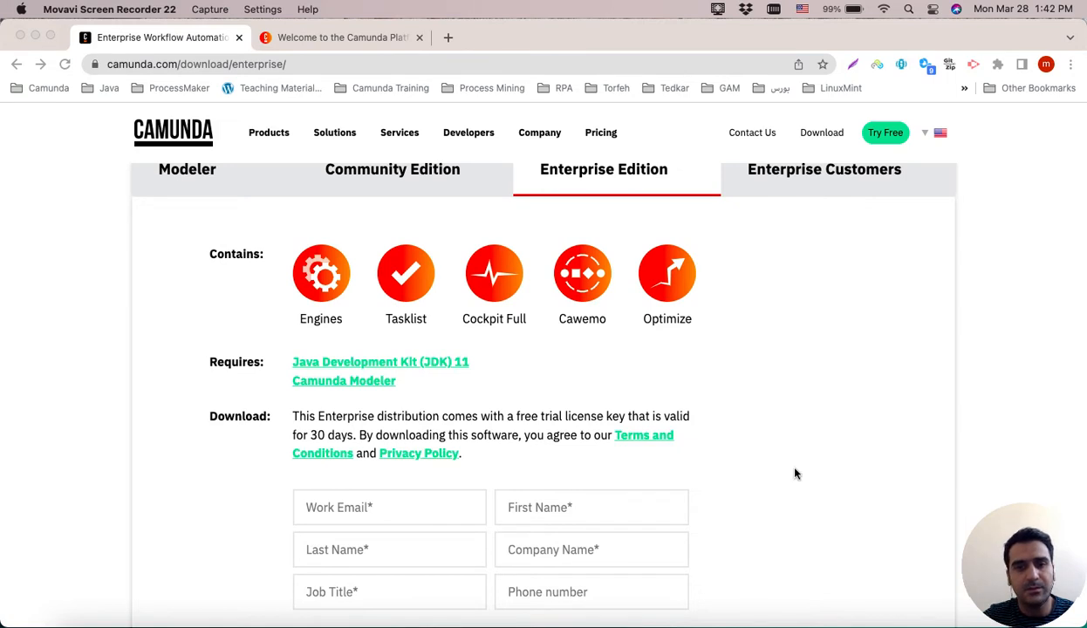
pyautogui.scroll(1, 795, 473)
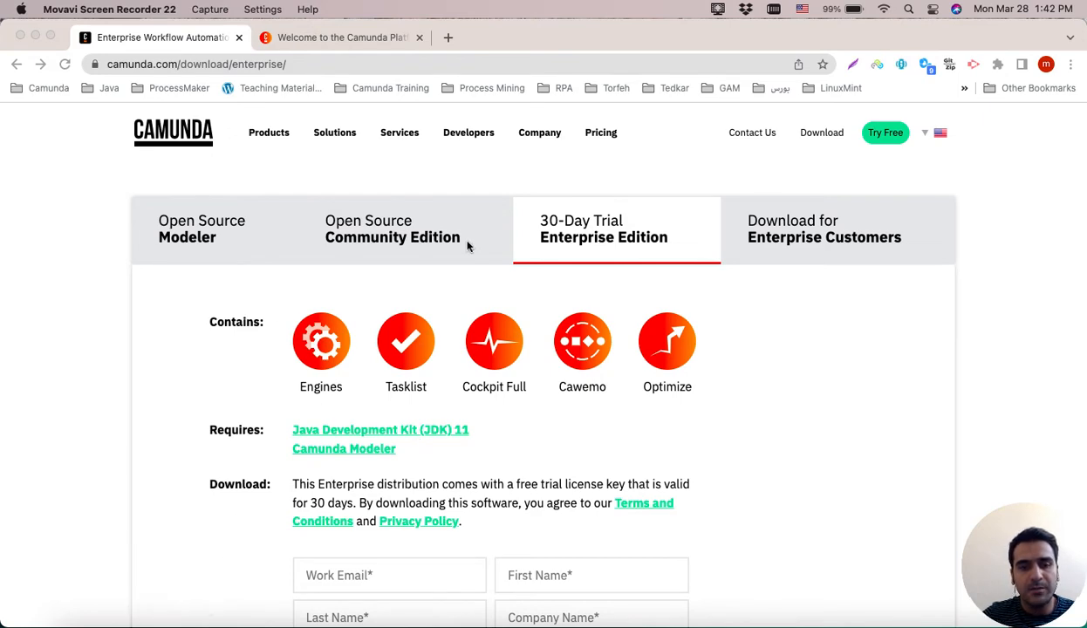
# Examine the downloaded camunda-bpm-ee-tomcat-7.16.2-ee folder in Finder, then minimize the Finder window.
pyautogui.click(73, 621)
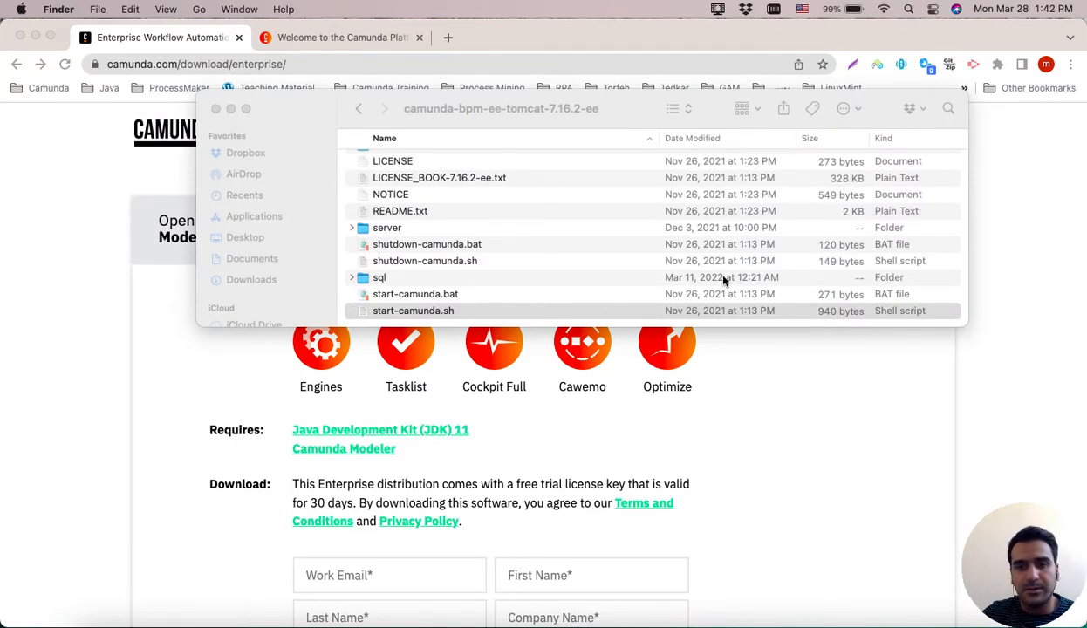
pyautogui.scroll(2, 551, 237)
pyautogui.scroll(-2, 552, 238)
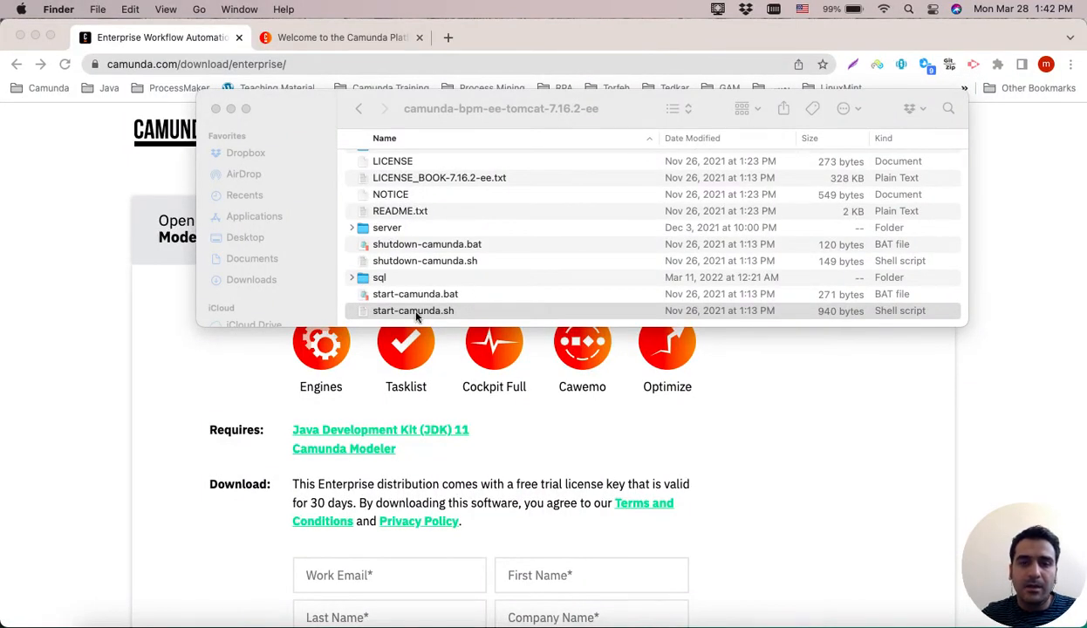
pyautogui.click(456, 278)
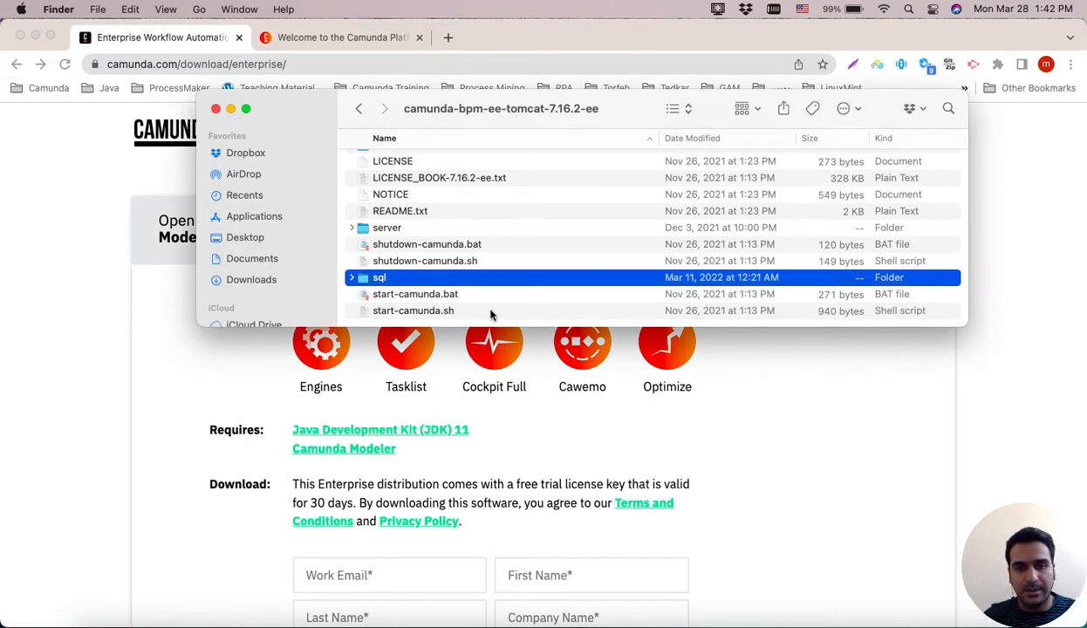
pyautogui.click(231, 111)
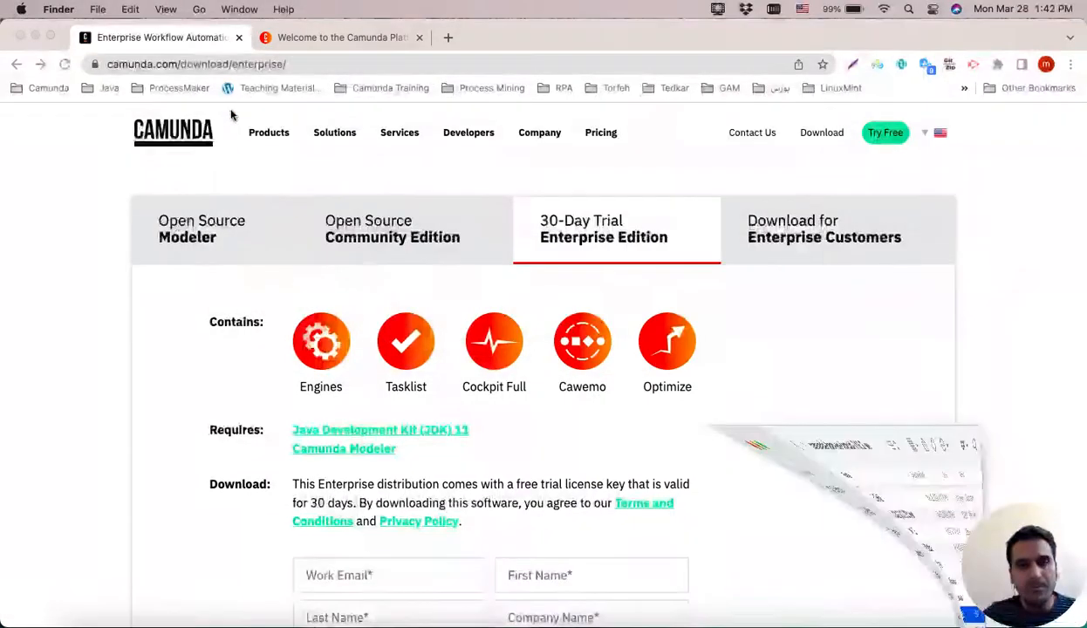
# Switch to the Camunda Platform welcome page tab on localhost and browse its Webapps overview.
pyautogui.click(347, 38)
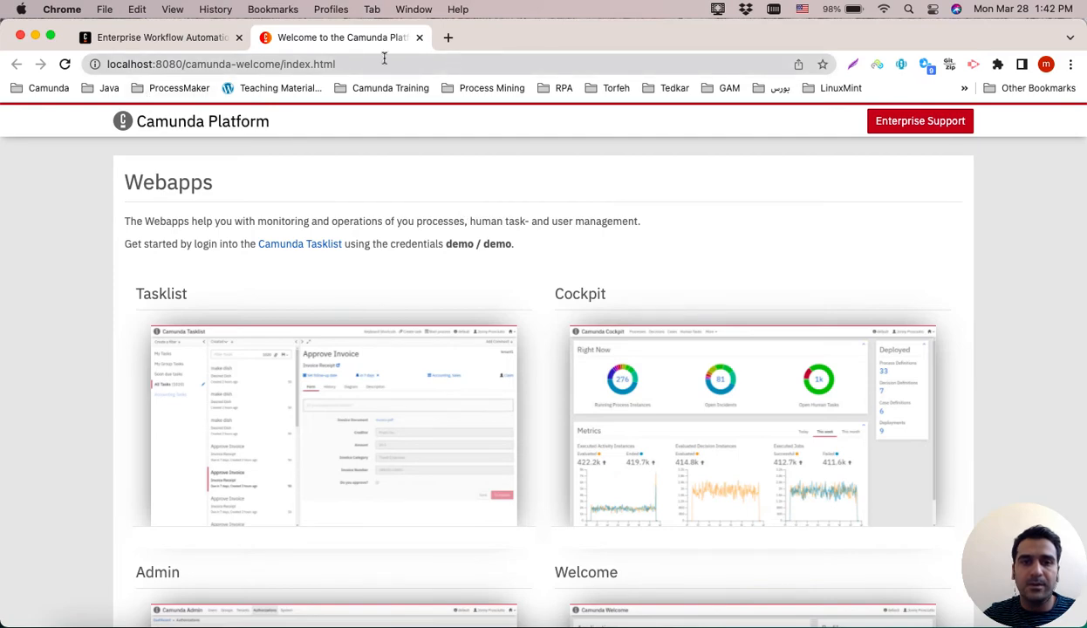
pyautogui.scroll(-3, 429, 297)
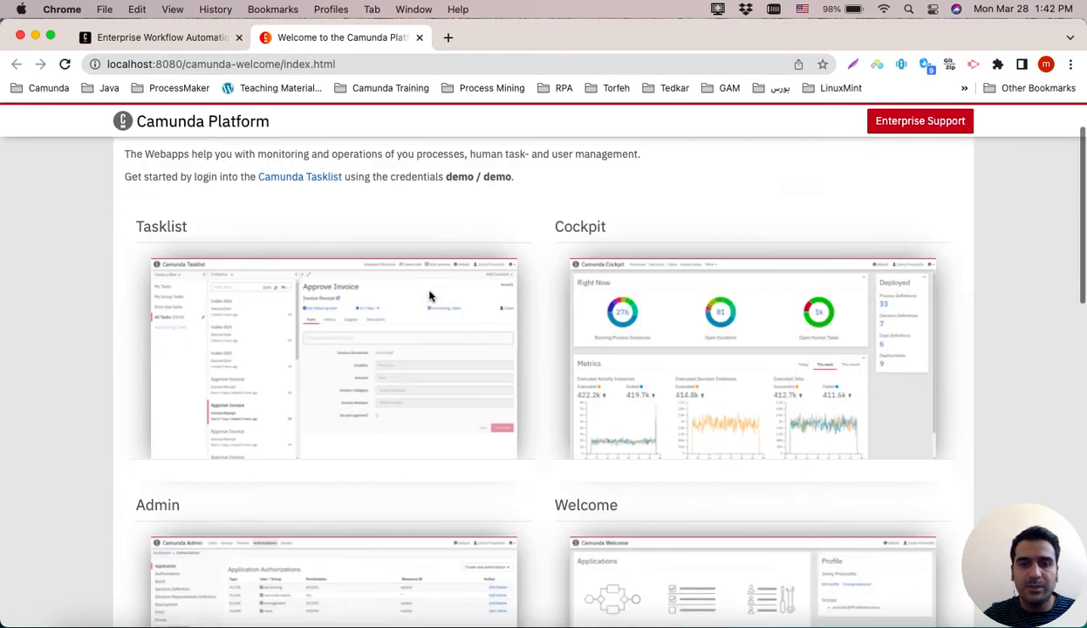
pyautogui.scroll(2, 429, 297)
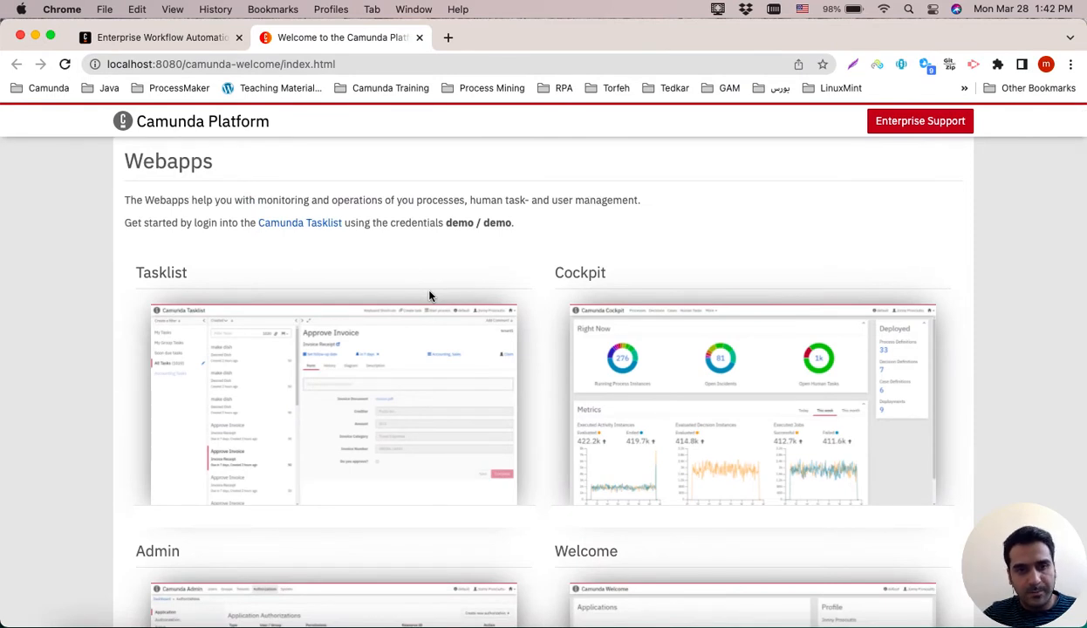
pyautogui.scroll(-2, 331, 270)
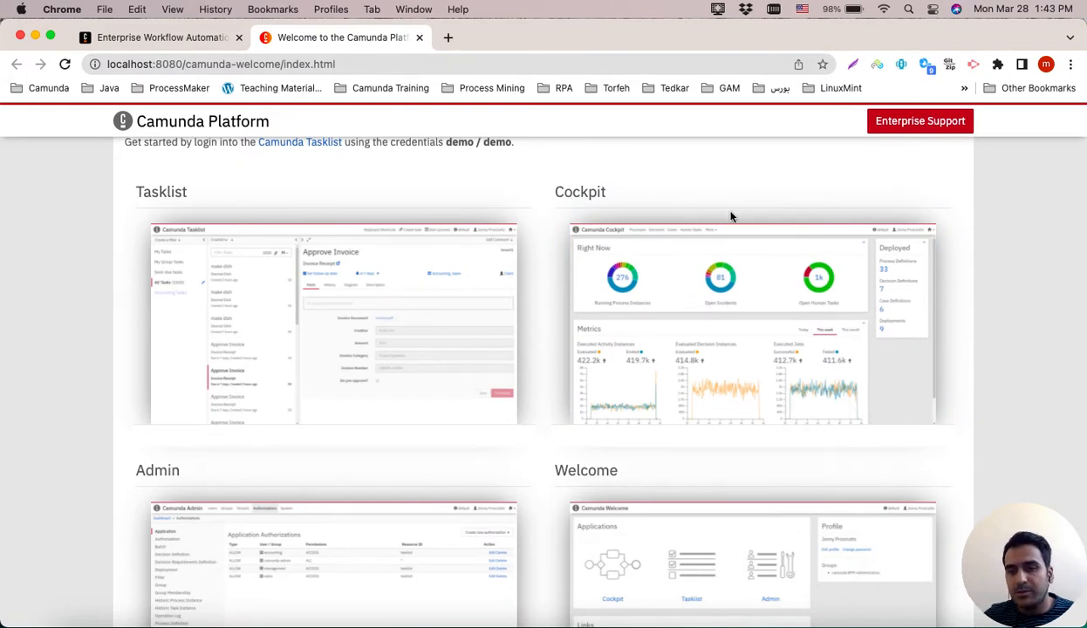
pyautogui.scroll(-3, 731, 216)
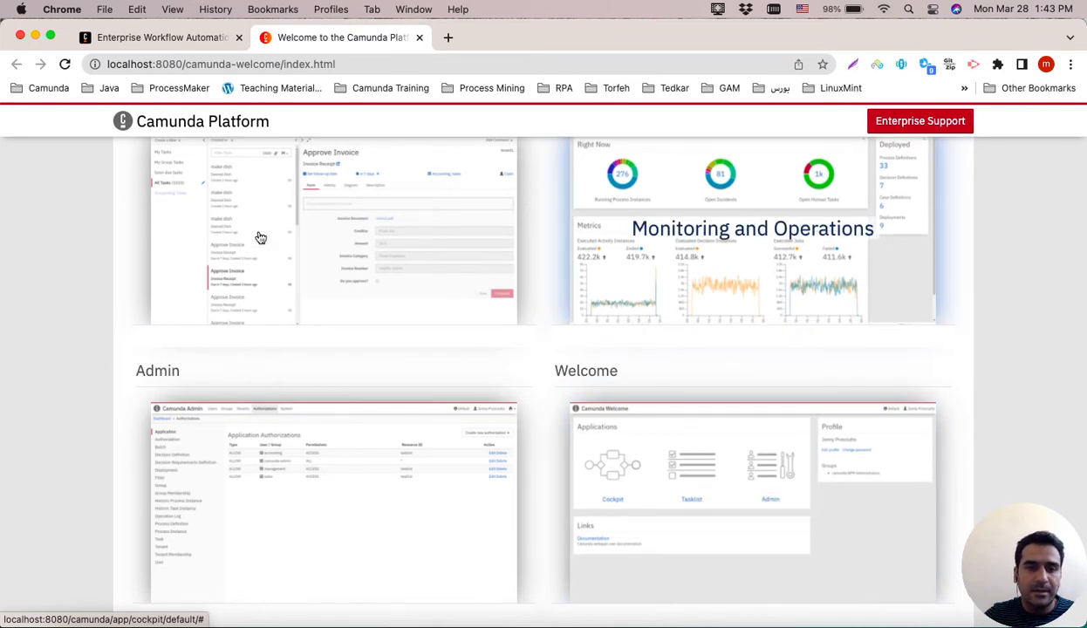
# Open the Tasklist webapp from the welcome page's Webapps overview.
pyautogui.scroll(-2, 46, 284)
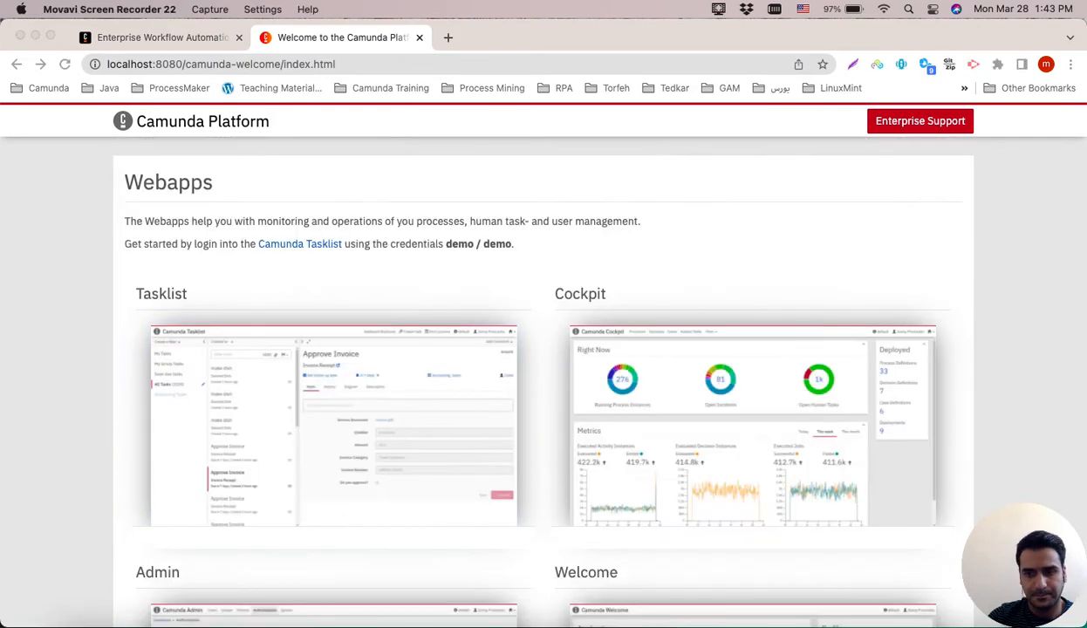
pyautogui.scroll(-1, 516, 428)
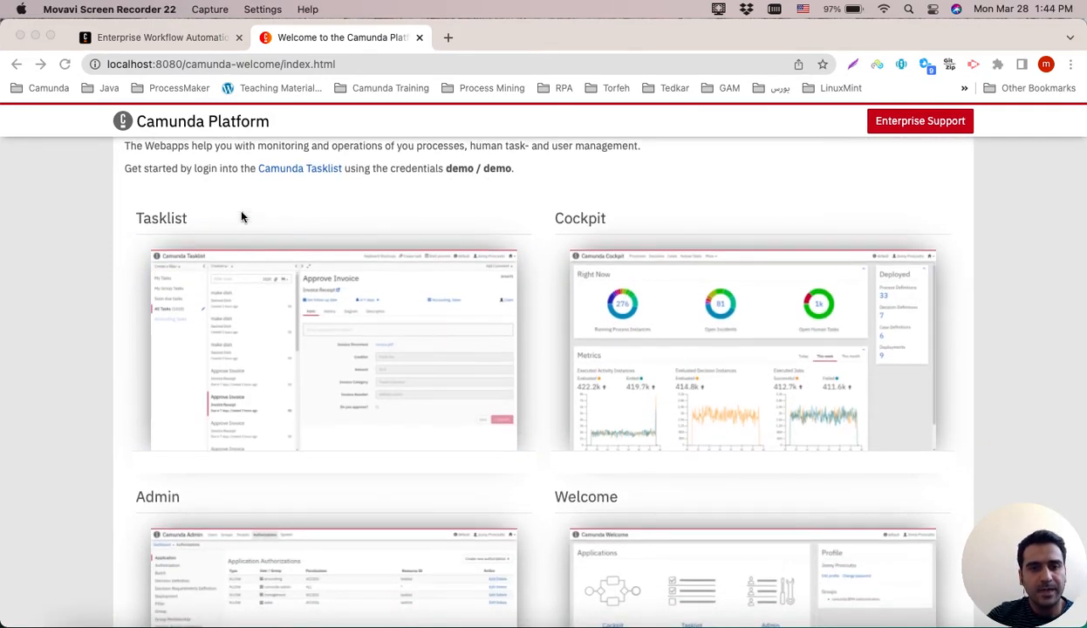
pyautogui.click(299, 313)
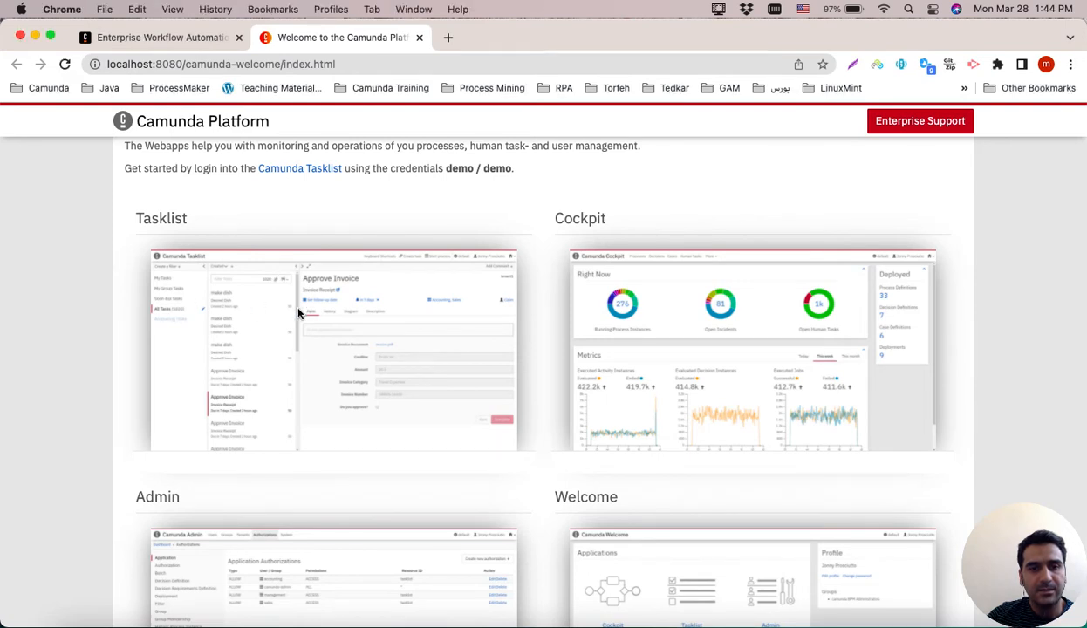
pyautogui.click(377, 322)
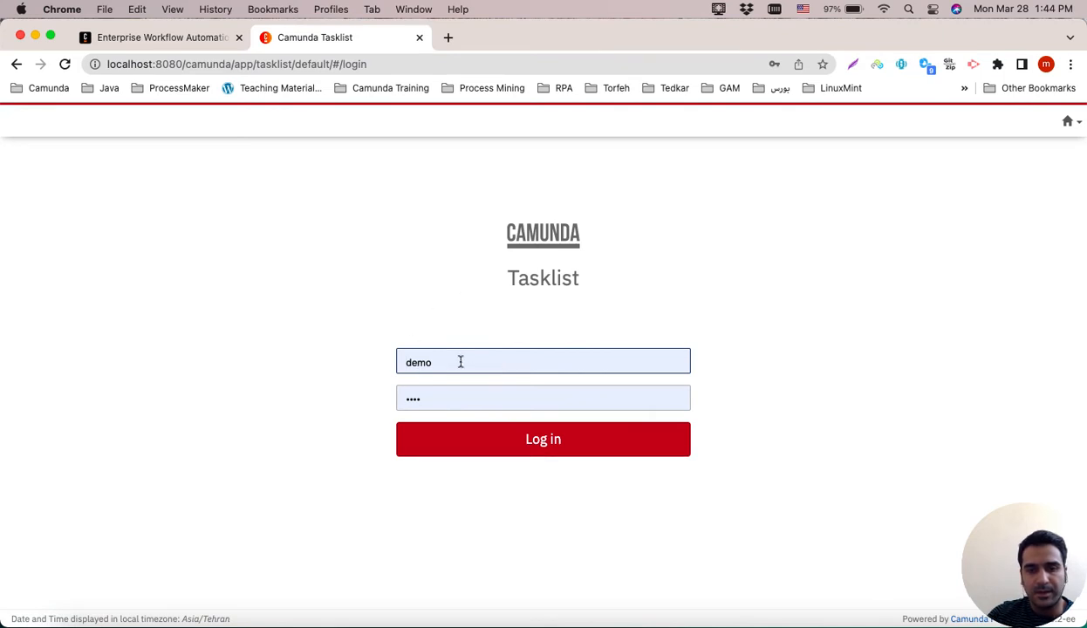
# Log in to Tasklist with the prefilled demo account and dismiss the browser's password warning.
pyautogui.click(467, 439)
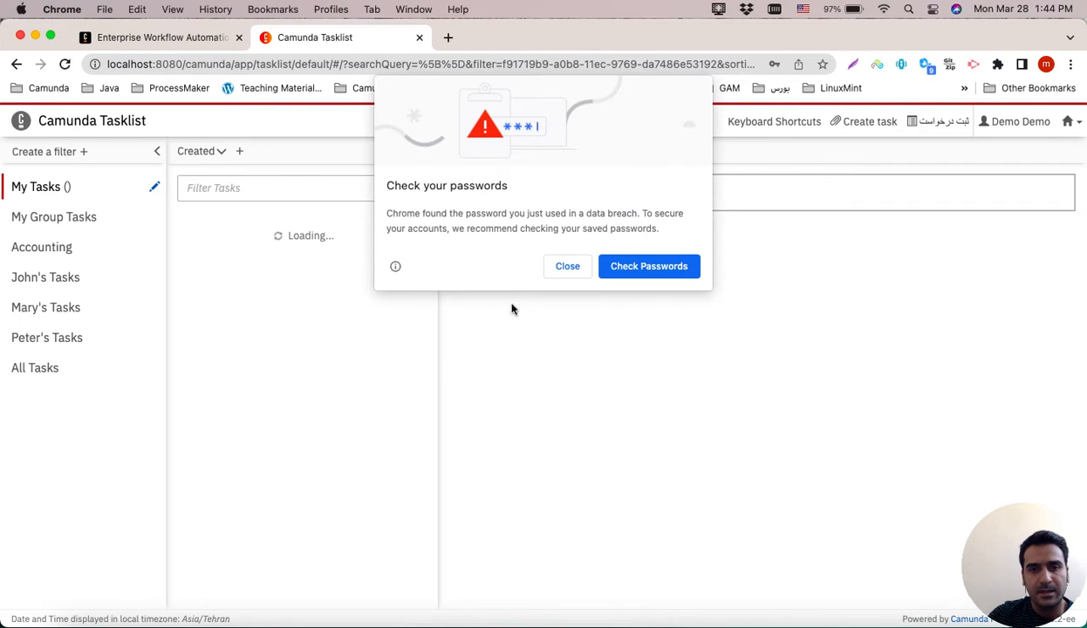
pyautogui.click(566, 270)
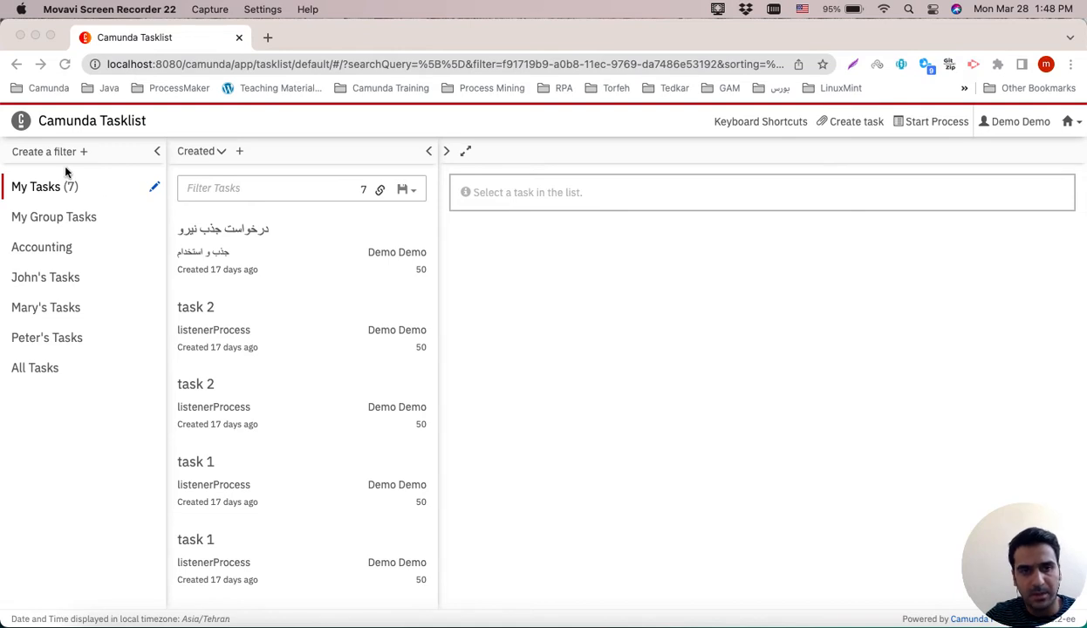
# Browse the tasks listed under My Tasks in Tasklist.
pyautogui.scroll(-2, 323, 336)
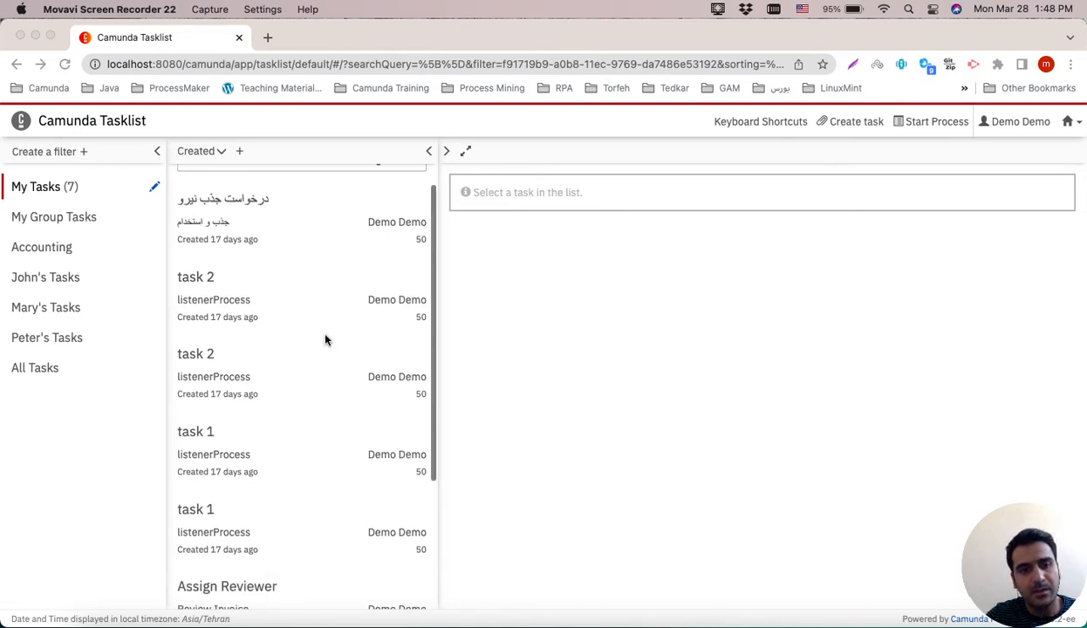
pyautogui.scroll(2, 300, 249)
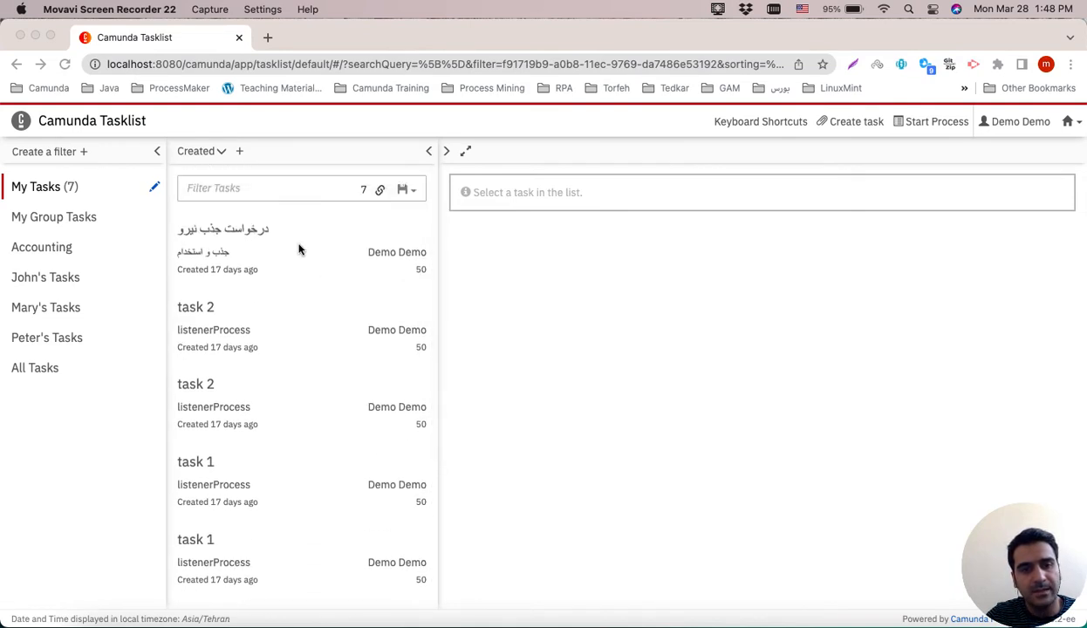
pyautogui.click(38, 186)
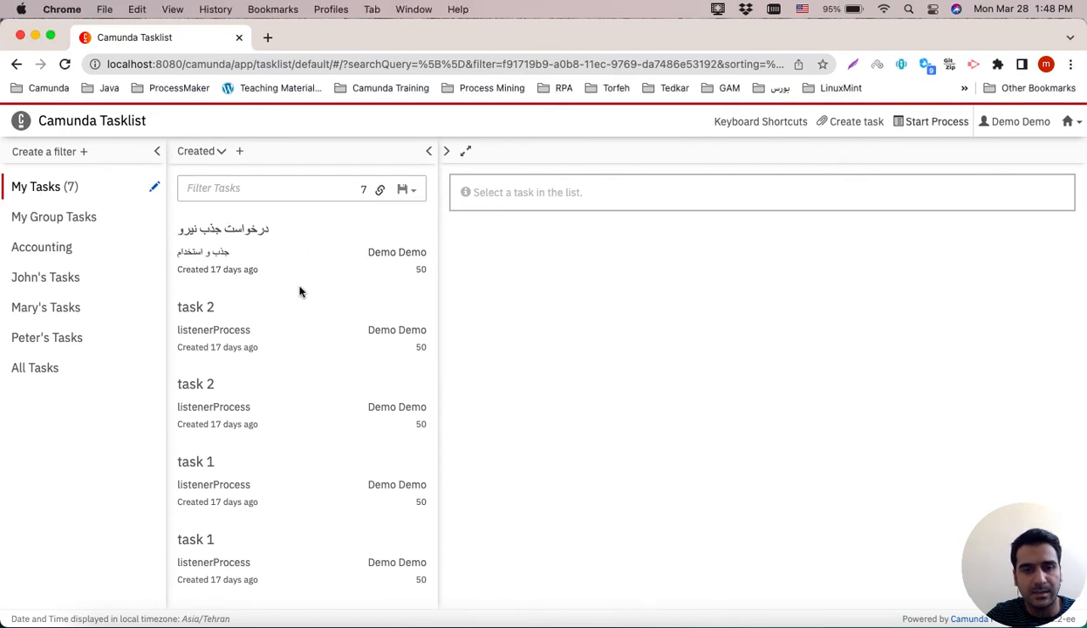
pyautogui.scroll(-3, 299, 291)
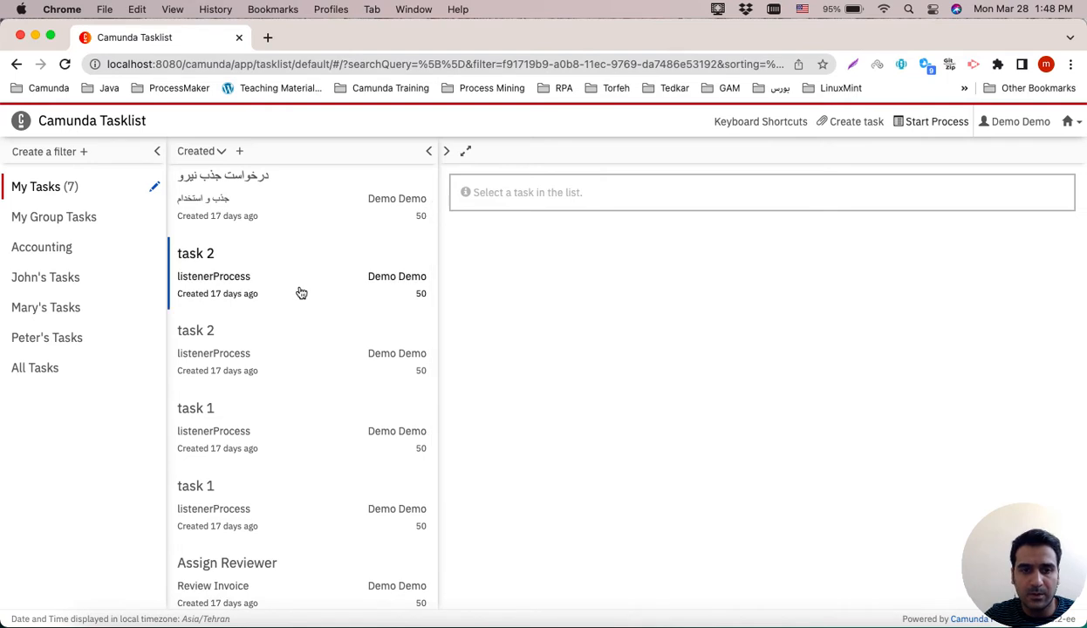
pyautogui.scroll(3, 301, 293)
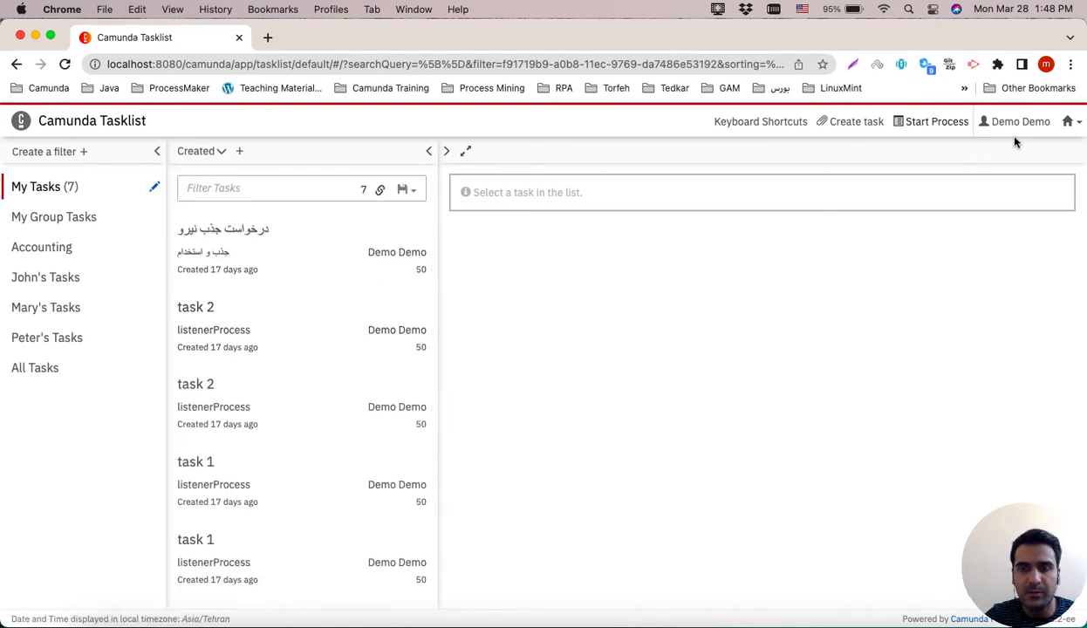
pyautogui.click(52, 200)
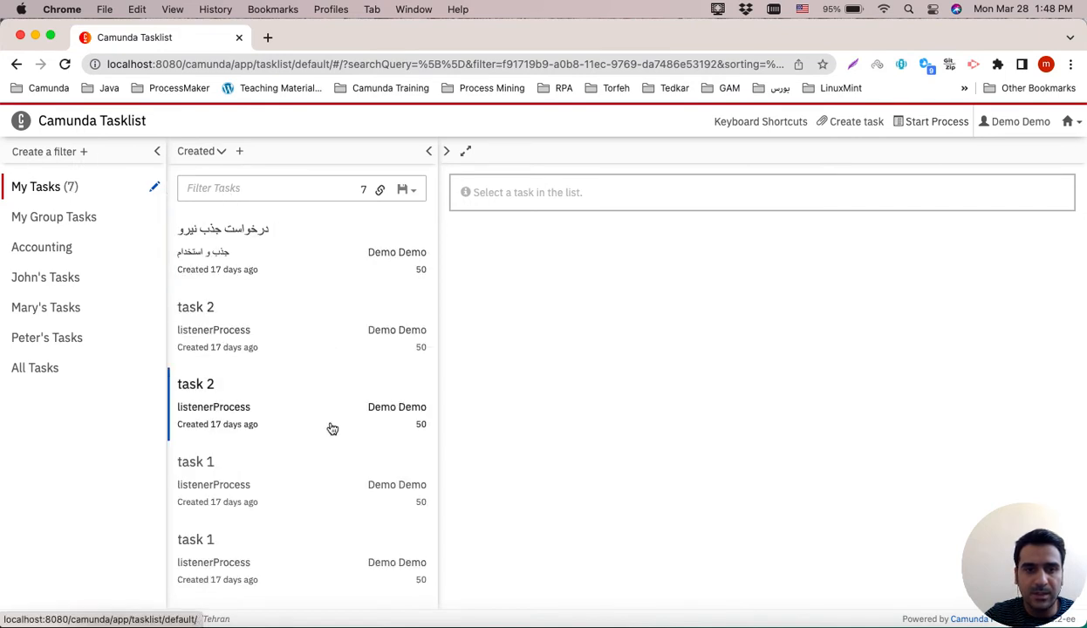
pyautogui.scroll(-5, 332, 429)
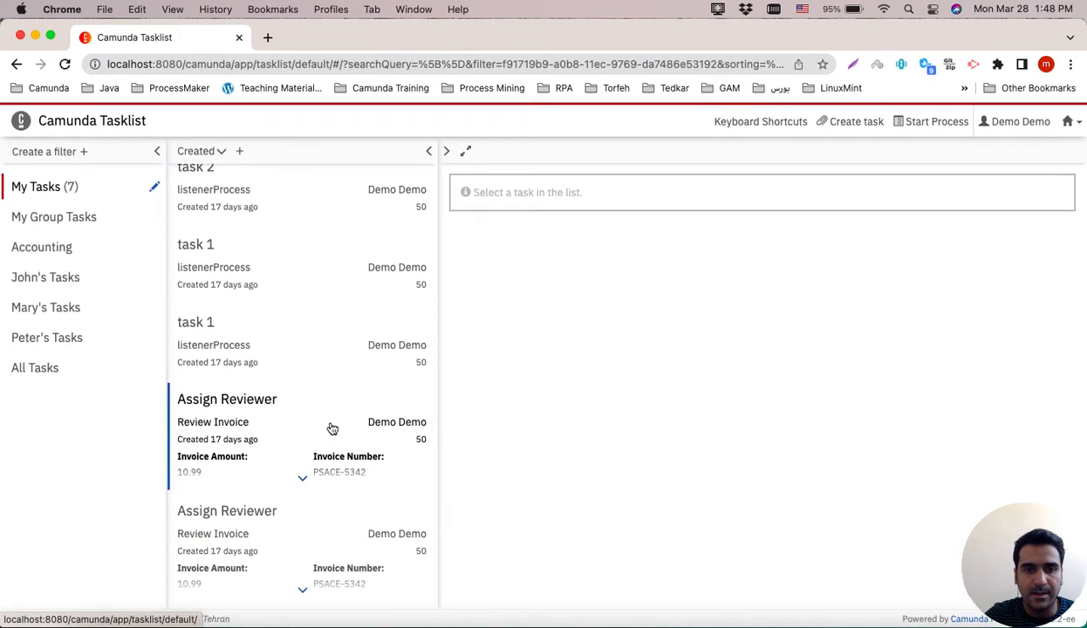
pyautogui.scroll(5, 305, 360)
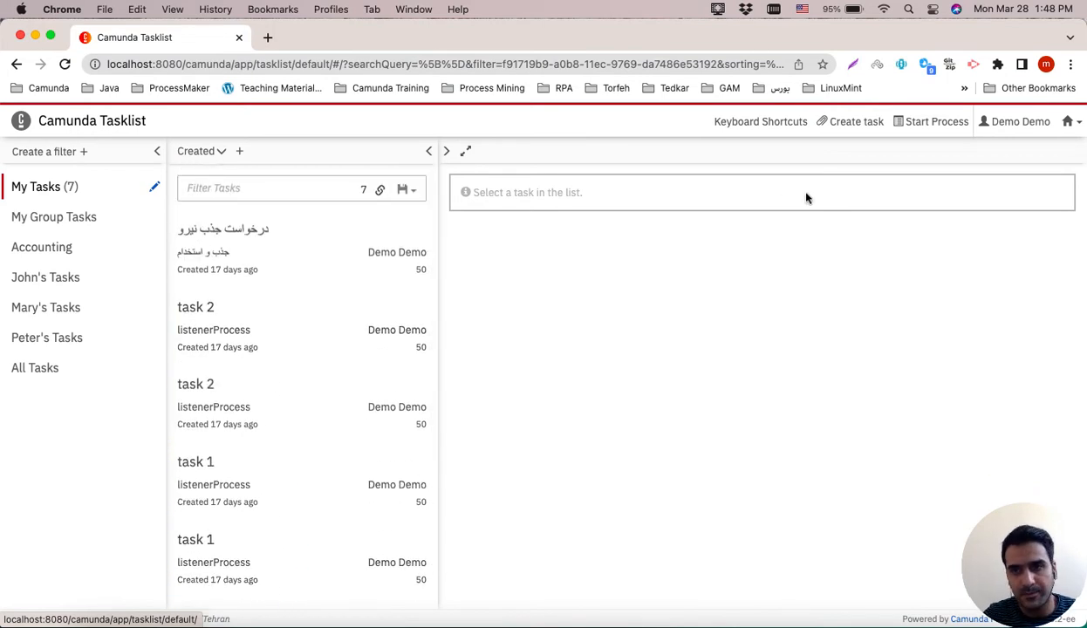
# Open the Start Process dialog to view the startable processes, then close it.
pyautogui.click(931, 127)
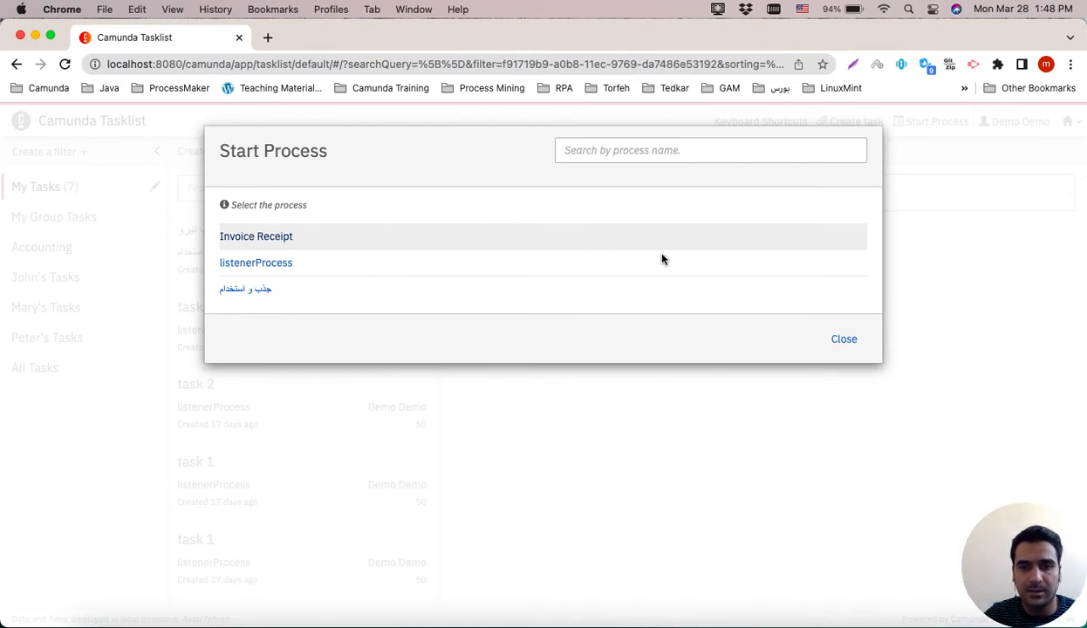
pyautogui.click(850, 341)
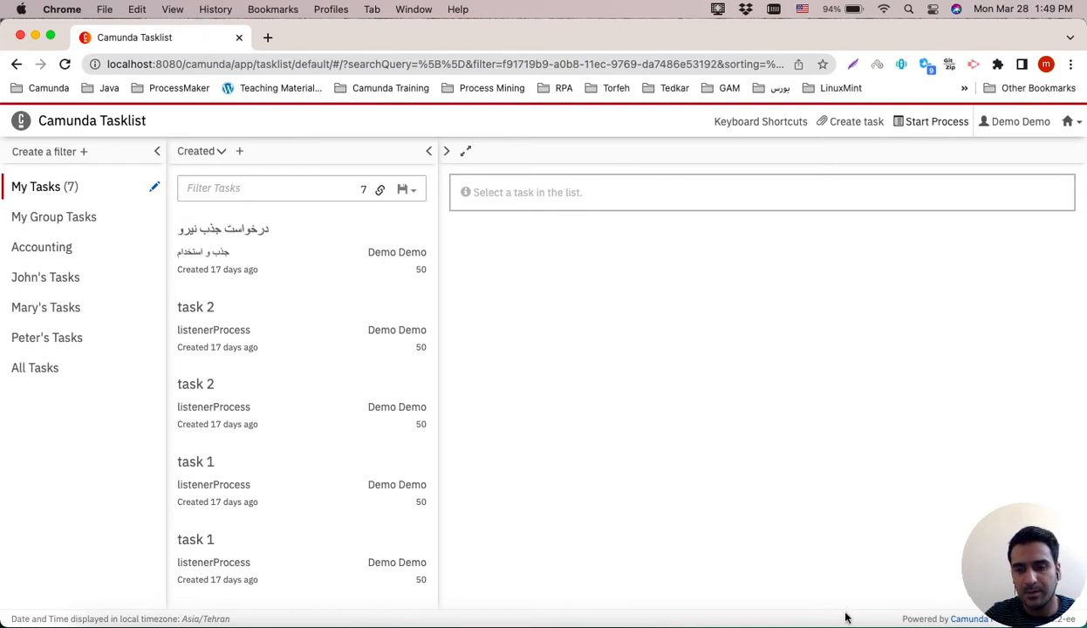
# Switch to Camunda Modeler and close diagram_1.bpmn without saving.
pyautogui.click(817, 625)
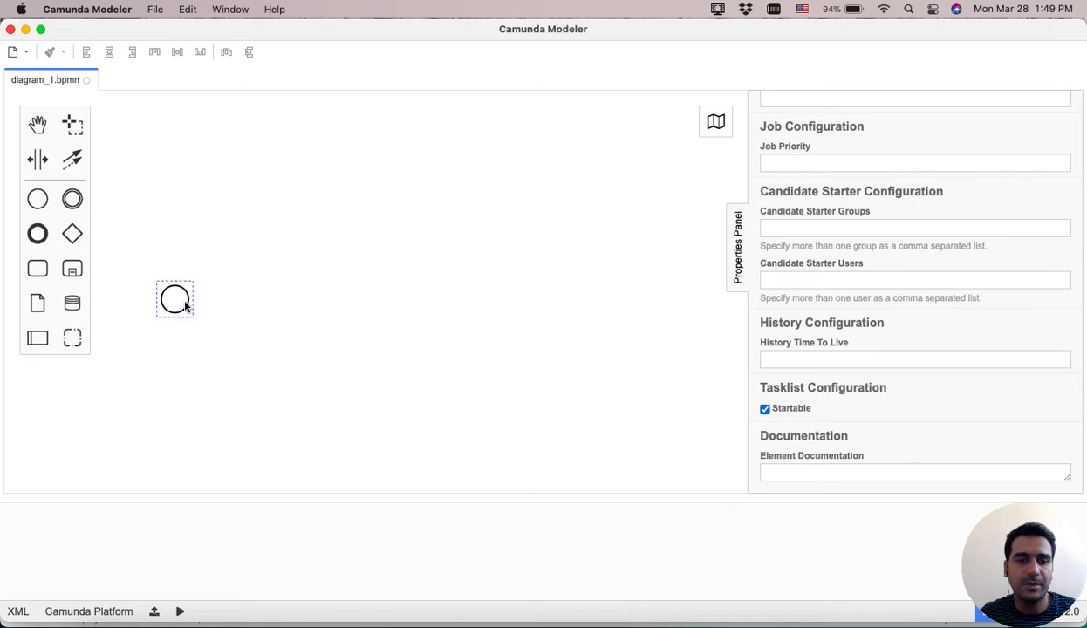
pyautogui.moveTo(175, 296); pyautogui.dragTo(171, 257)
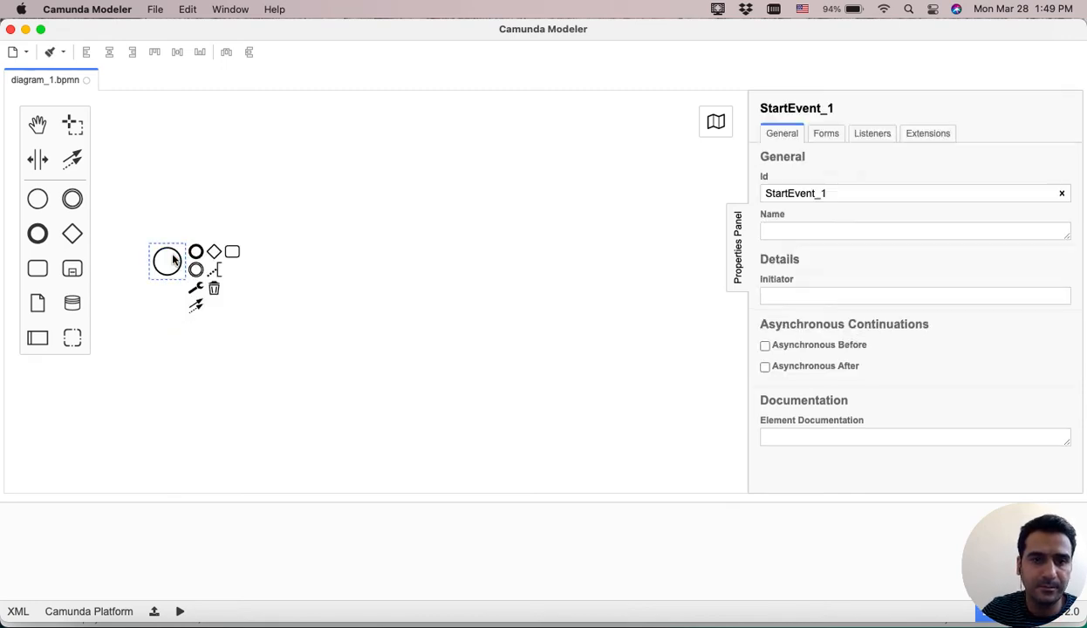
pyautogui.click(86, 80)
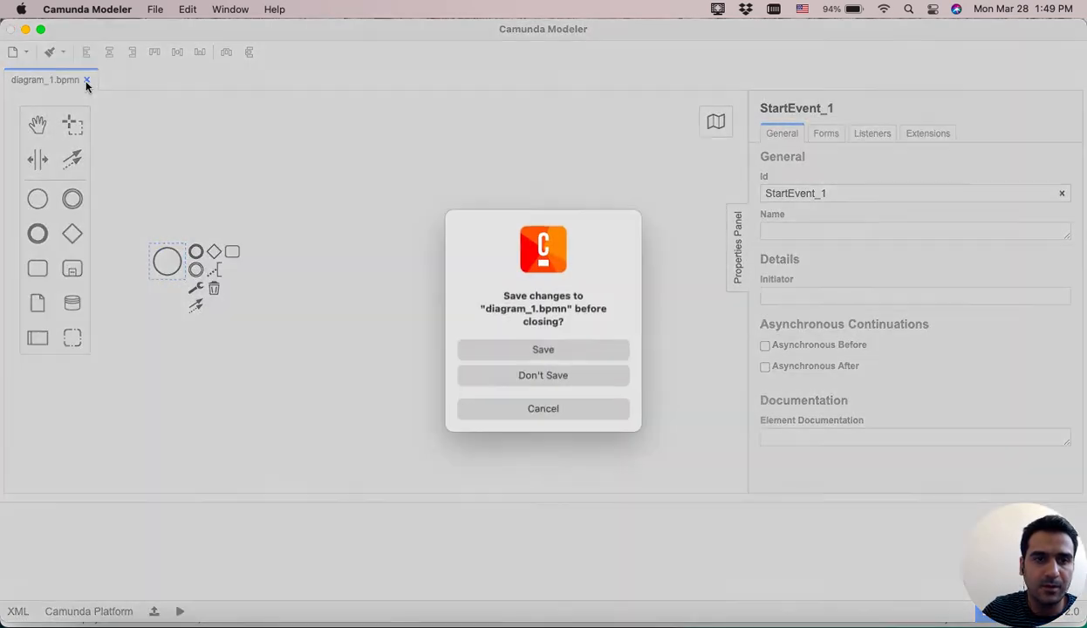
pyautogui.click(555, 377)
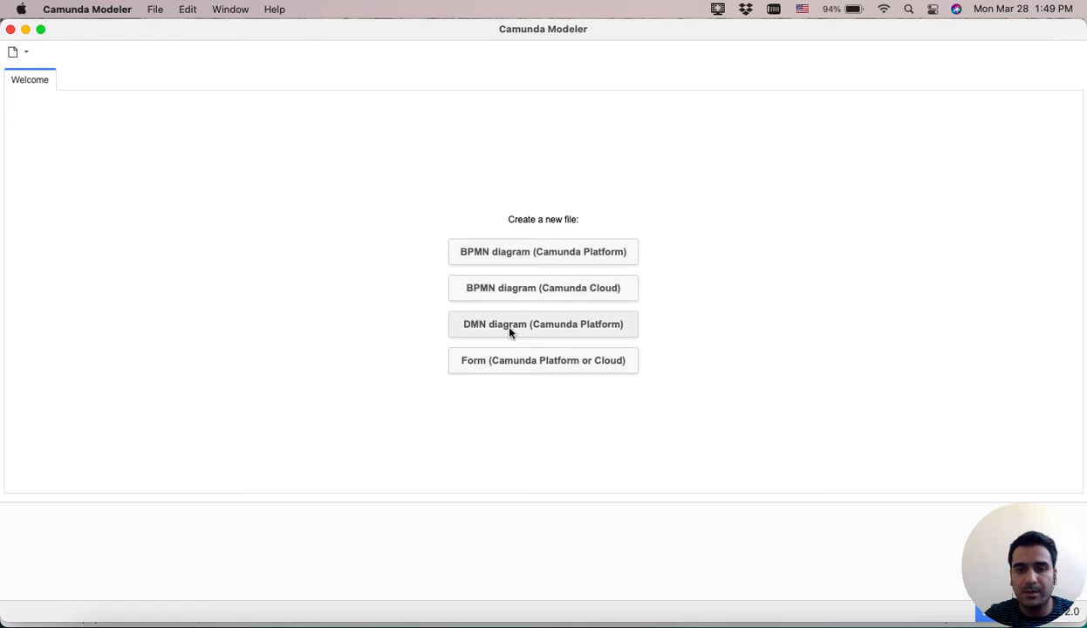
# Create a new BPMN diagram for Camunda Platform and move its start event slightly down.
pyautogui.click(506, 253)
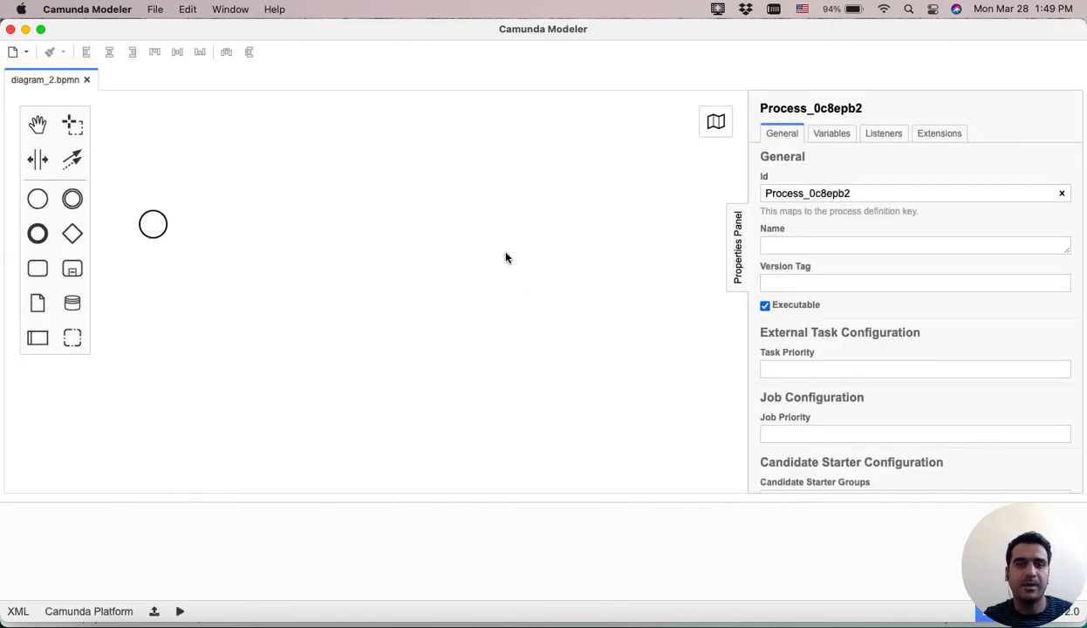
pyautogui.moveTo(153, 224); pyautogui.dragTo(163, 242)
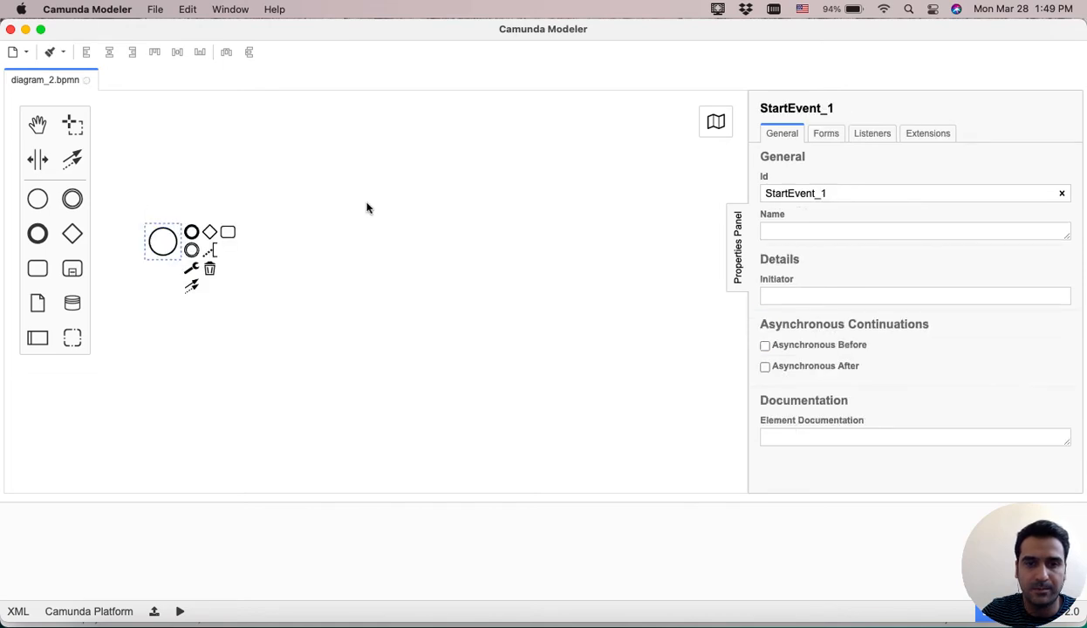
# Select the process and look at its Id and Name properties.
pyautogui.click(381, 209)
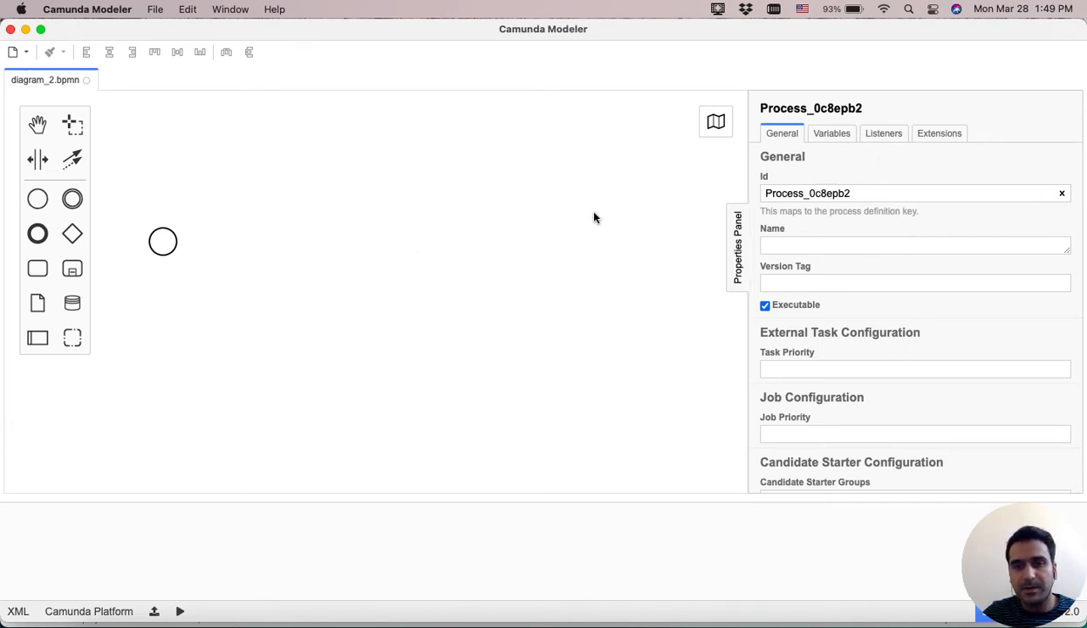
pyautogui.click(869, 194)
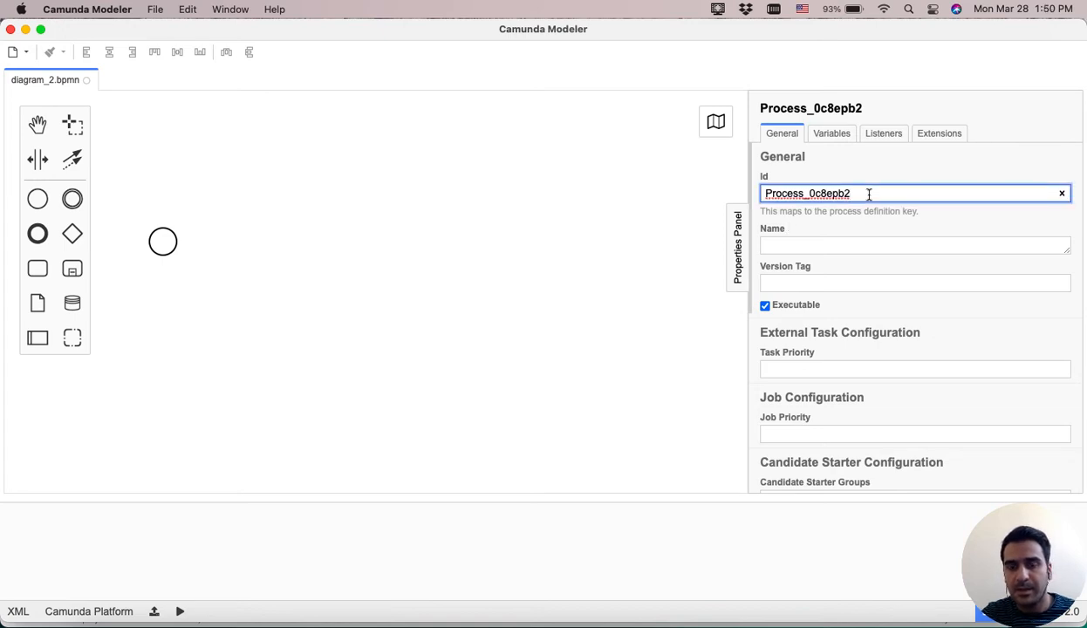
pyautogui.click(801, 246)
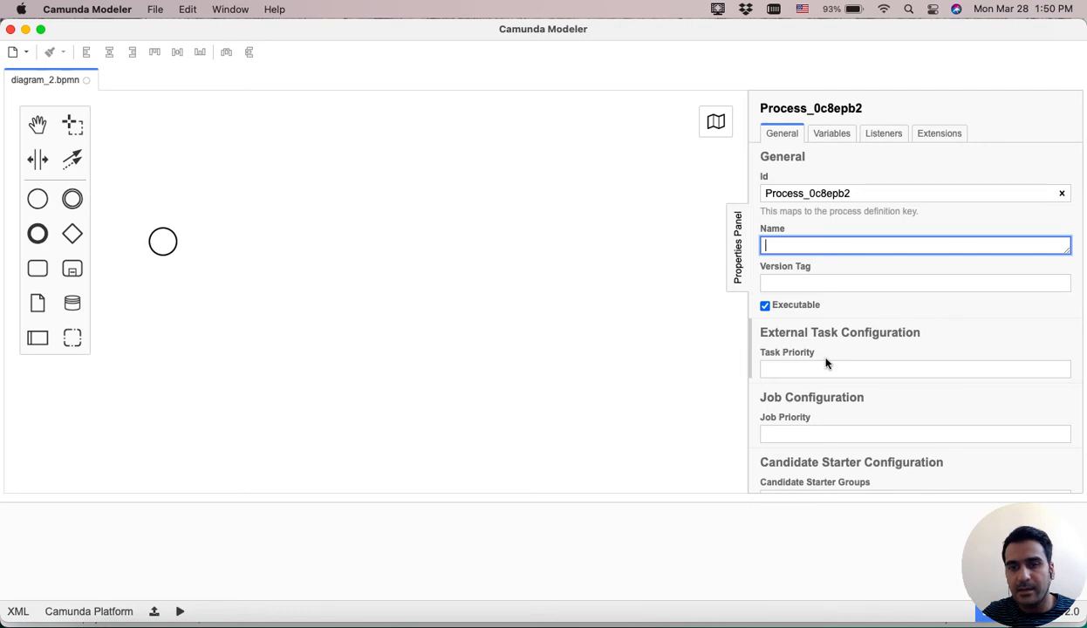
# Select the start event, nudge it down, and append a task after it.
pyautogui.click(158, 245)
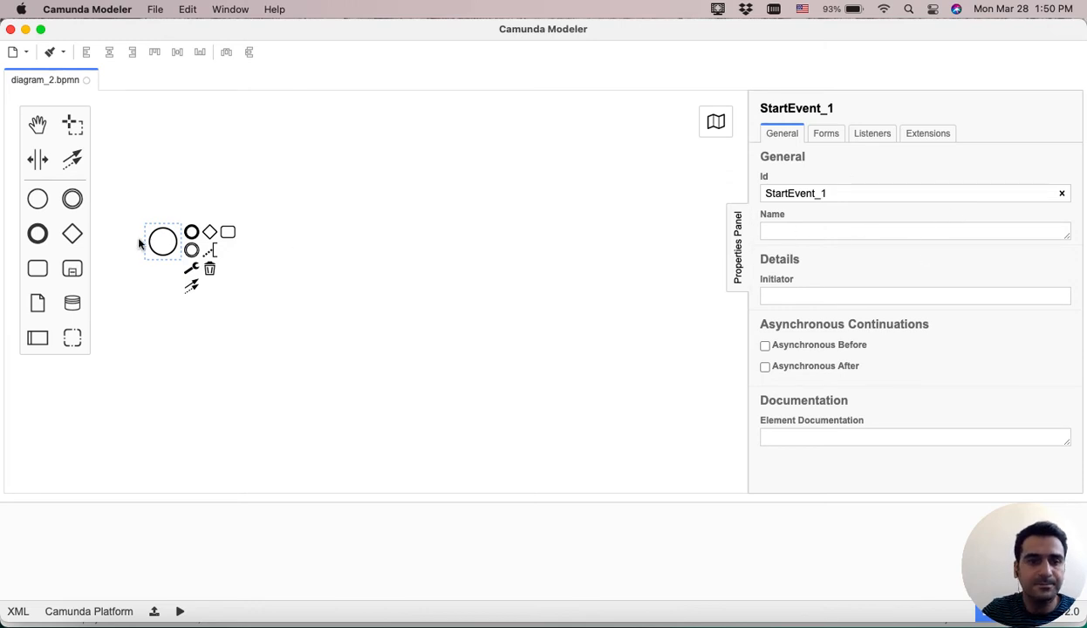
pyautogui.moveTo(160, 243); pyautogui.dragTo(162, 253)
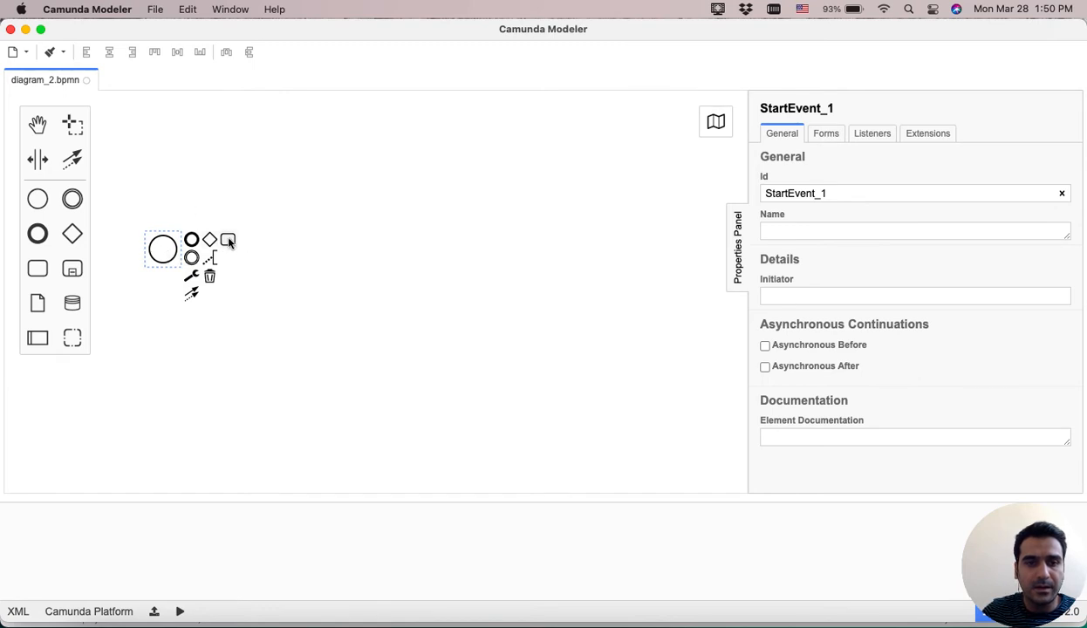
pyautogui.moveTo(228, 239); pyautogui.dragTo(280, 247)
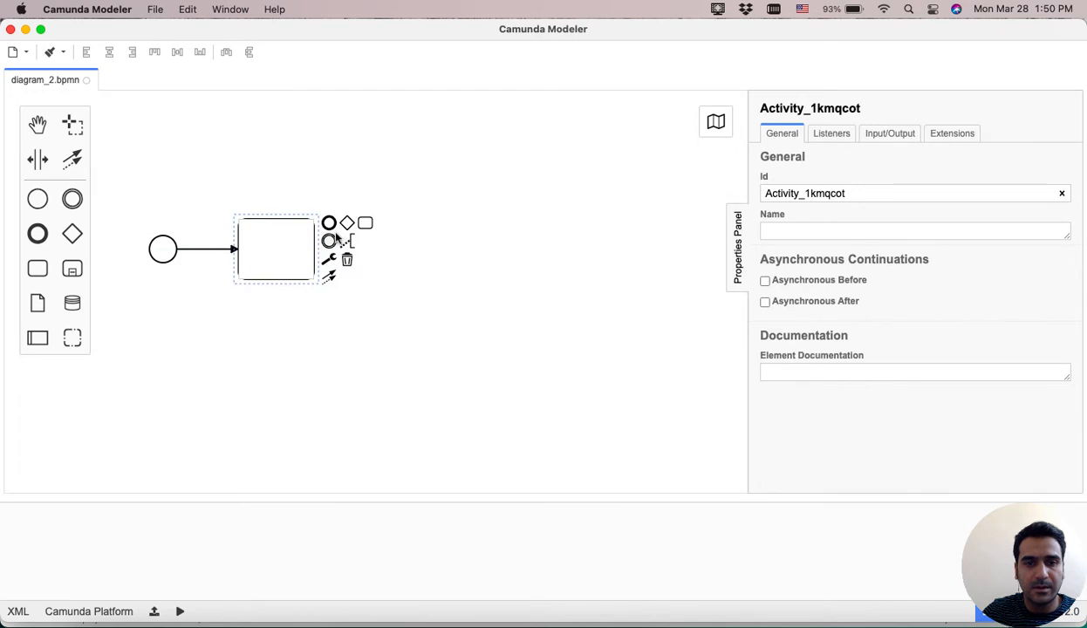
# Append an end event after the task.
pyautogui.click(397, 234)
pyautogui.moveTo(397, 234); pyautogui.dragTo(400, 253)
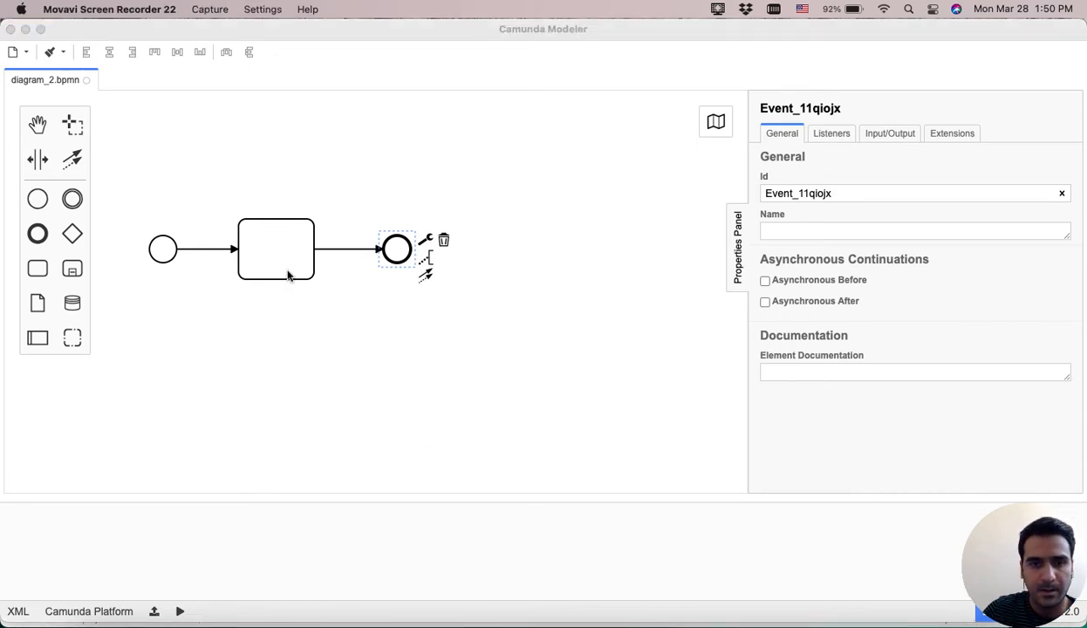
# Change the task's type to User Task.
pyautogui.click(288, 275)
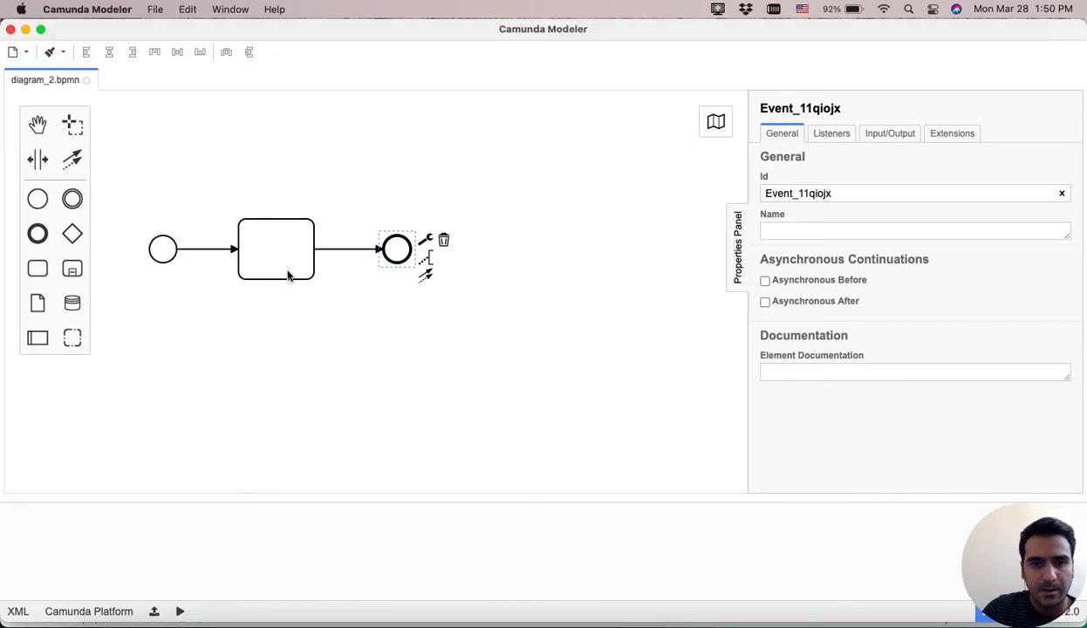
pyautogui.click(291, 241)
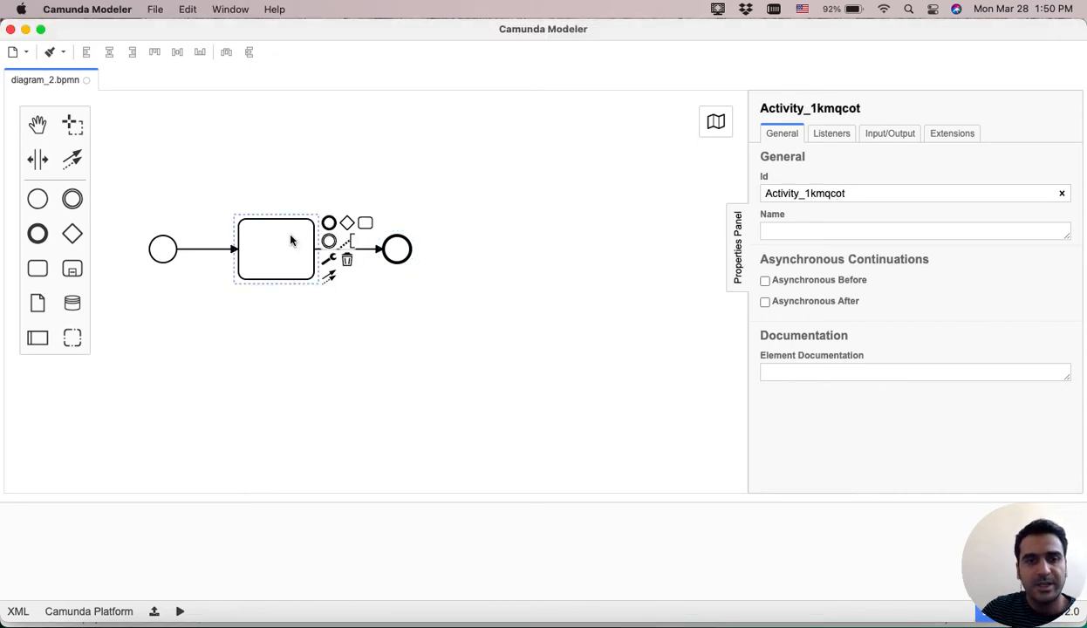
pyautogui.click(329, 259)
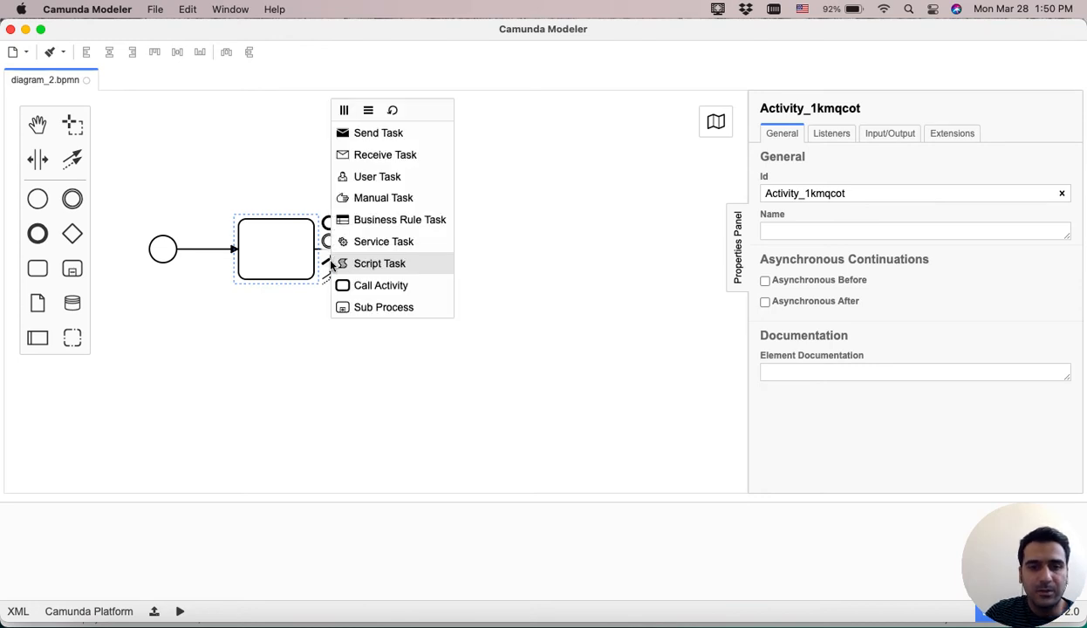
pyautogui.click(358, 177)
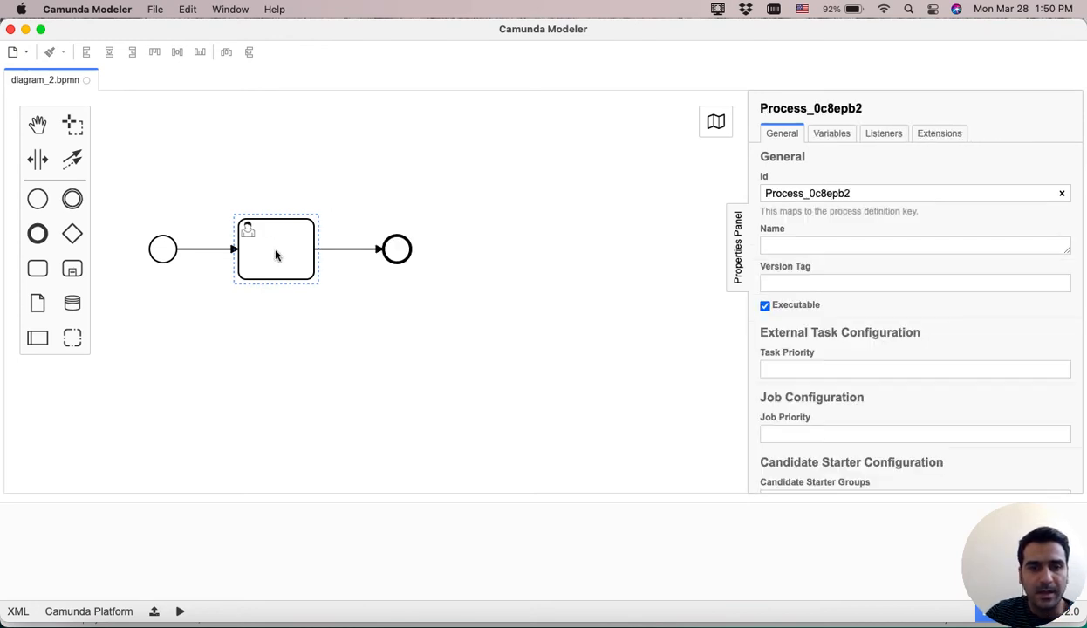
# Name the user task "first task".
pyautogui.doubleClick(276, 253)
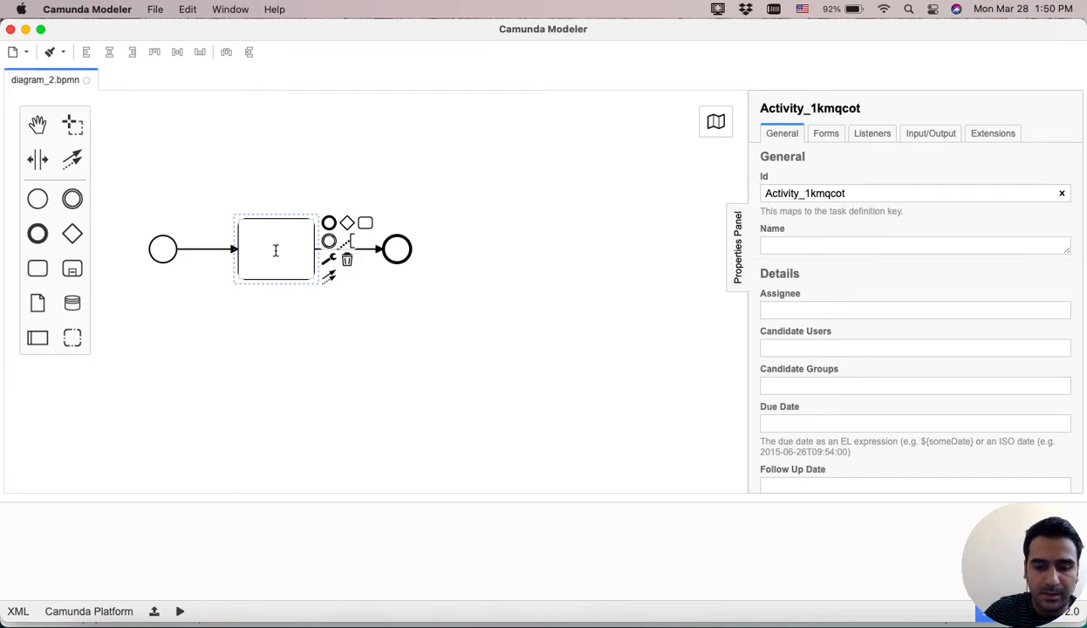
pyautogui.write('first ')
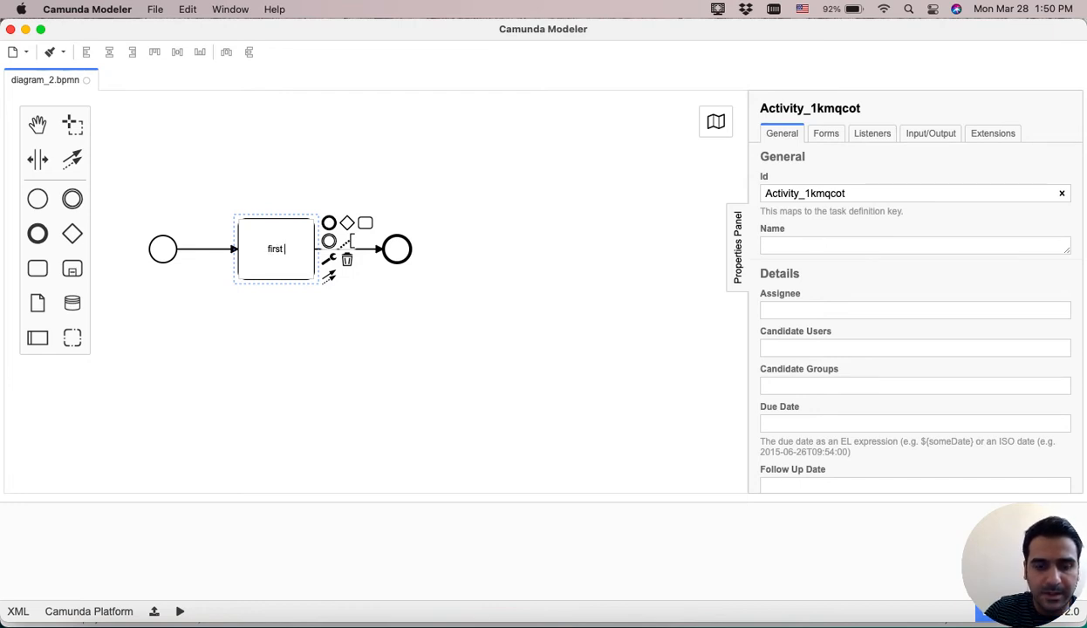
pyautogui.write('task')
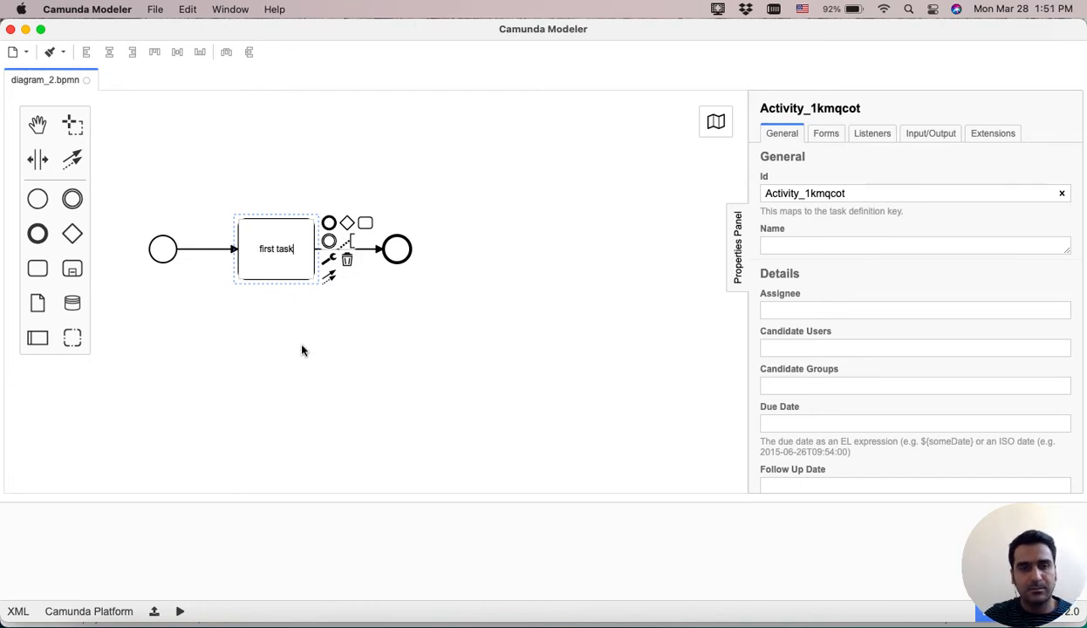
pyautogui.click(294, 336)
pyautogui.click(279, 253)
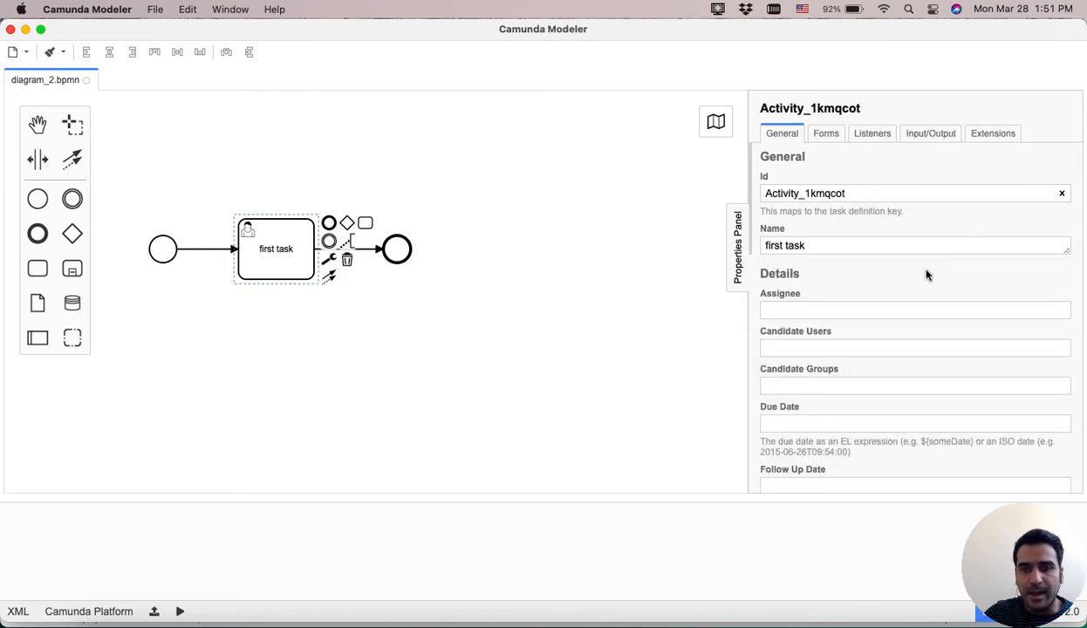
# Set the task's assignee to demo.
pyautogui.scroll(-5, 905, 291)
pyautogui.scroll(5, 904, 291)
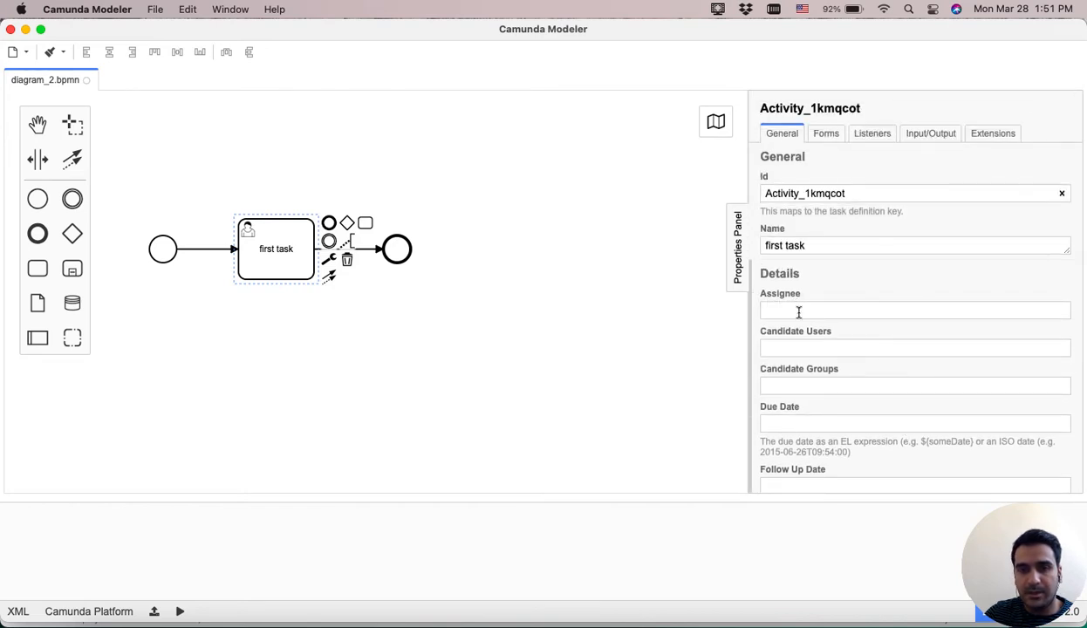
pyautogui.click(799, 311)
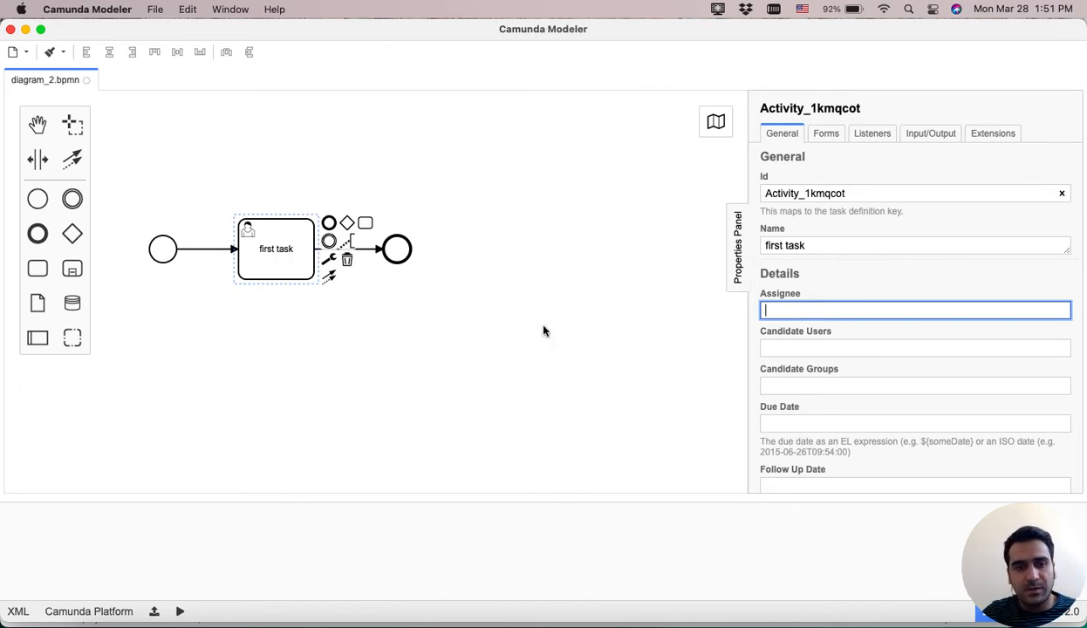
pyautogui.scroll(-2, 543, 330)
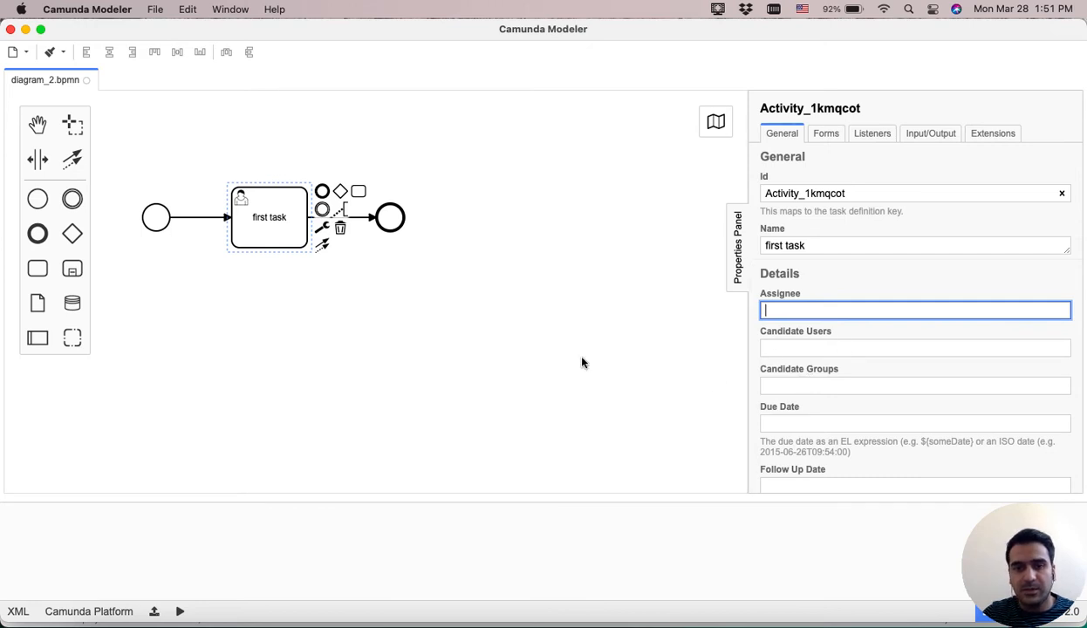
pyautogui.scroll(2, 583, 363)
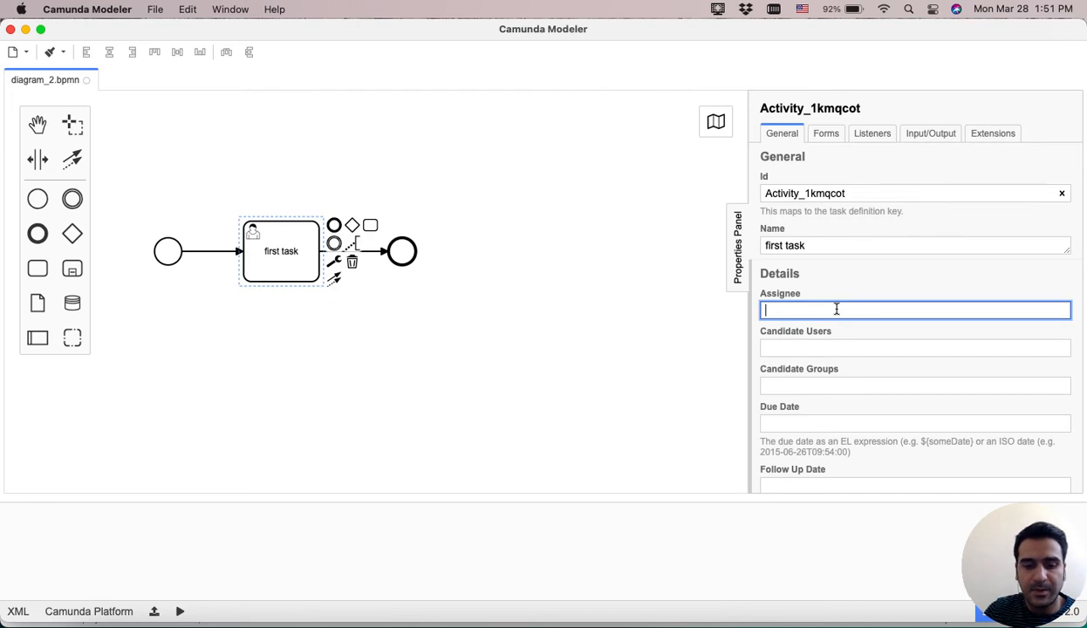
pyautogui.write('de')
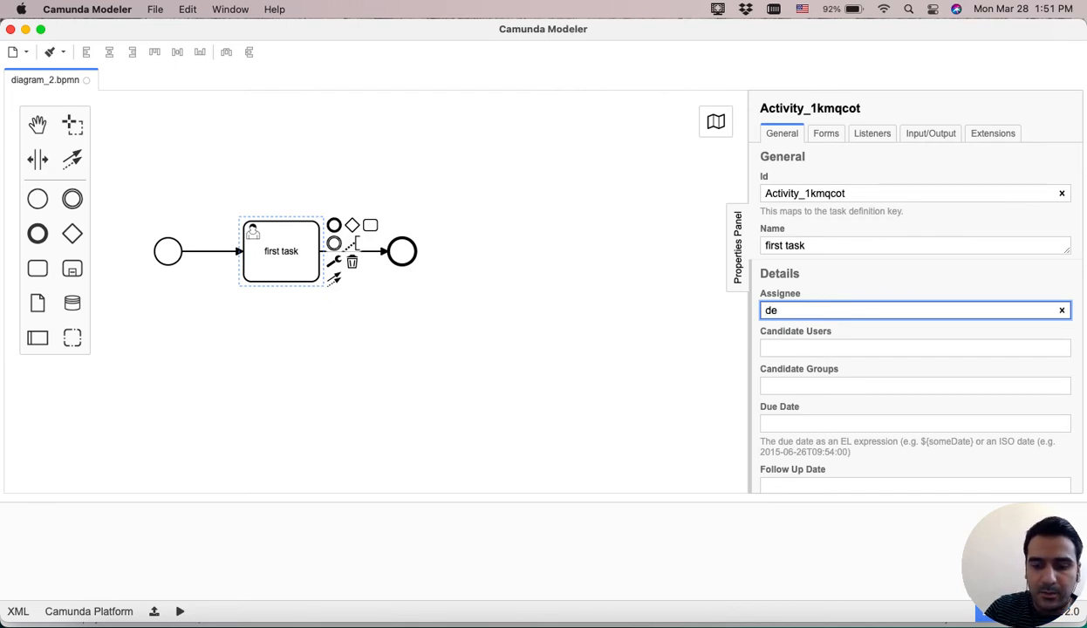
pyautogui.write('mo')
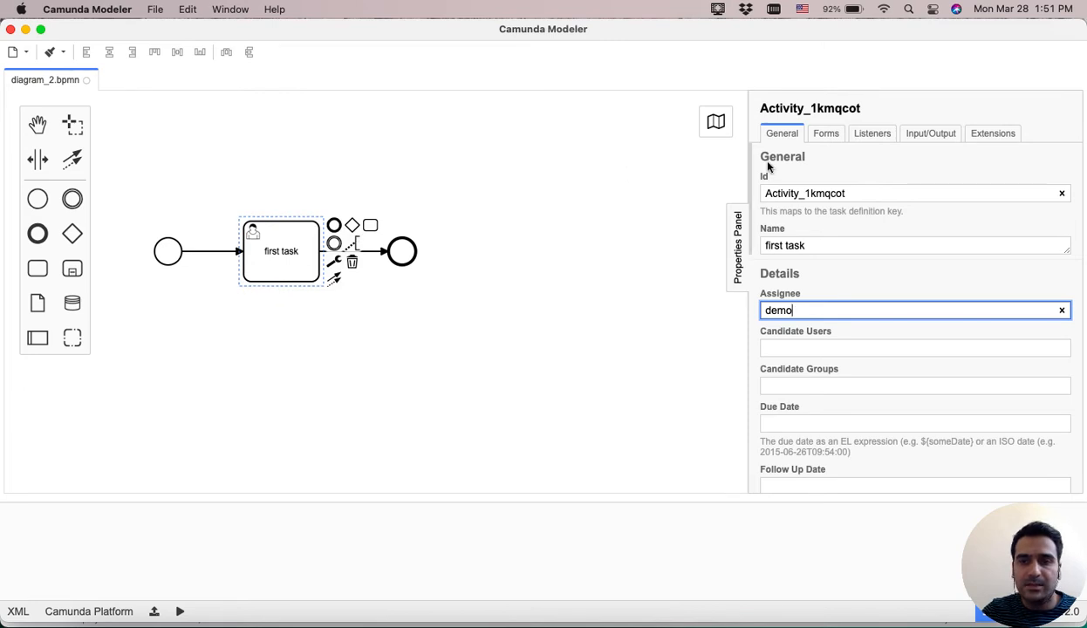
# Set the task's form type to Embedded or External Task Forms.
pyautogui.click(825, 135)
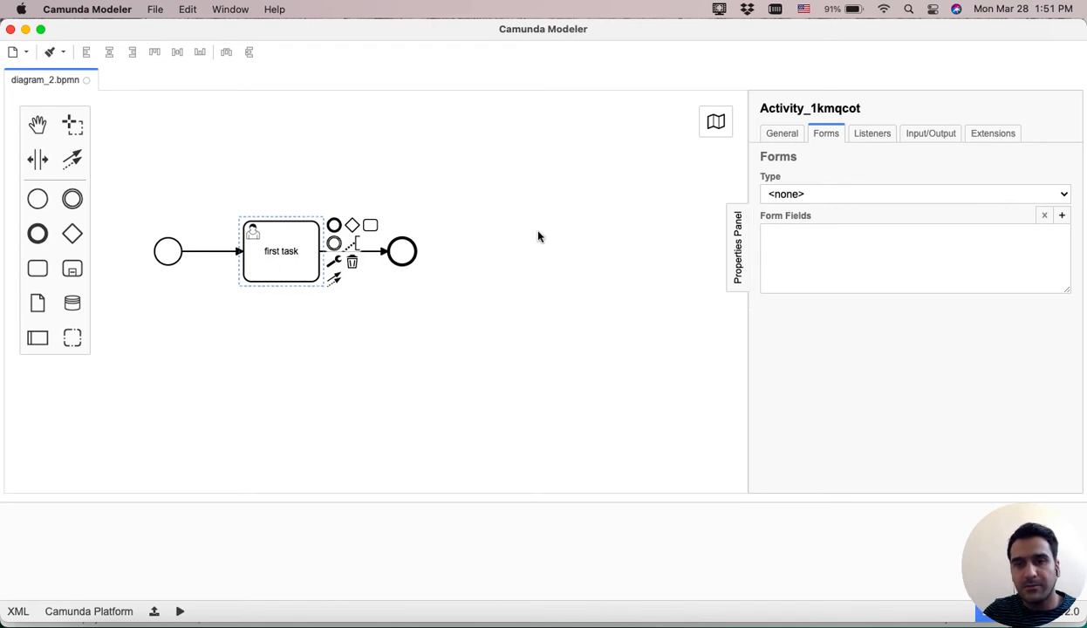
pyautogui.click(980, 192)
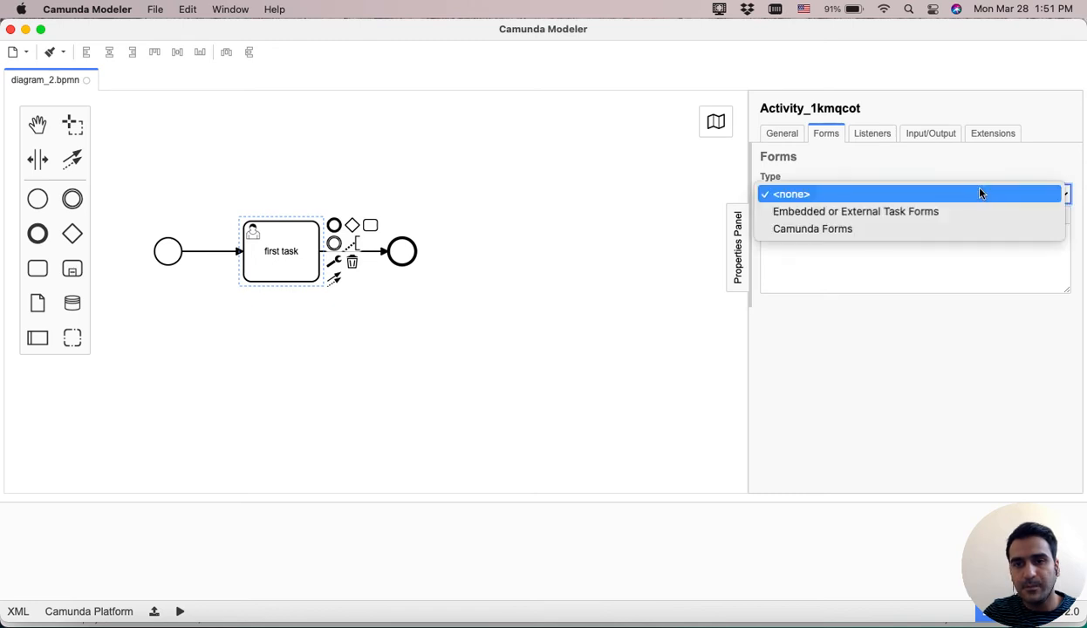
pyautogui.click(810, 218)
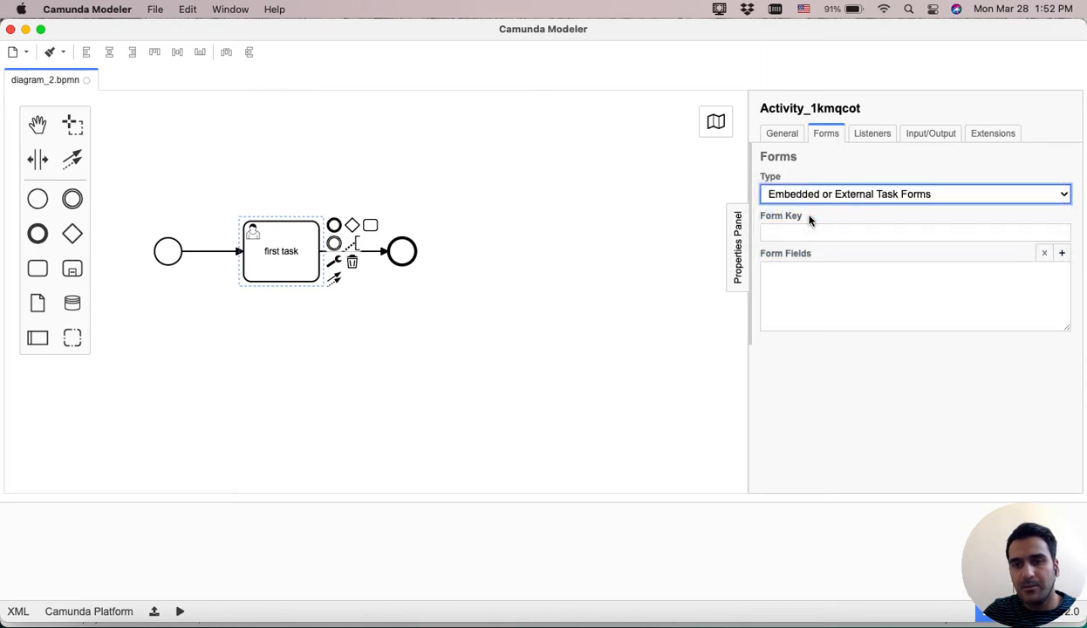
# Add a form field and set its ID to firstName.
pyautogui.click(1062, 253)
pyautogui.scroll(-5, 887, 345)
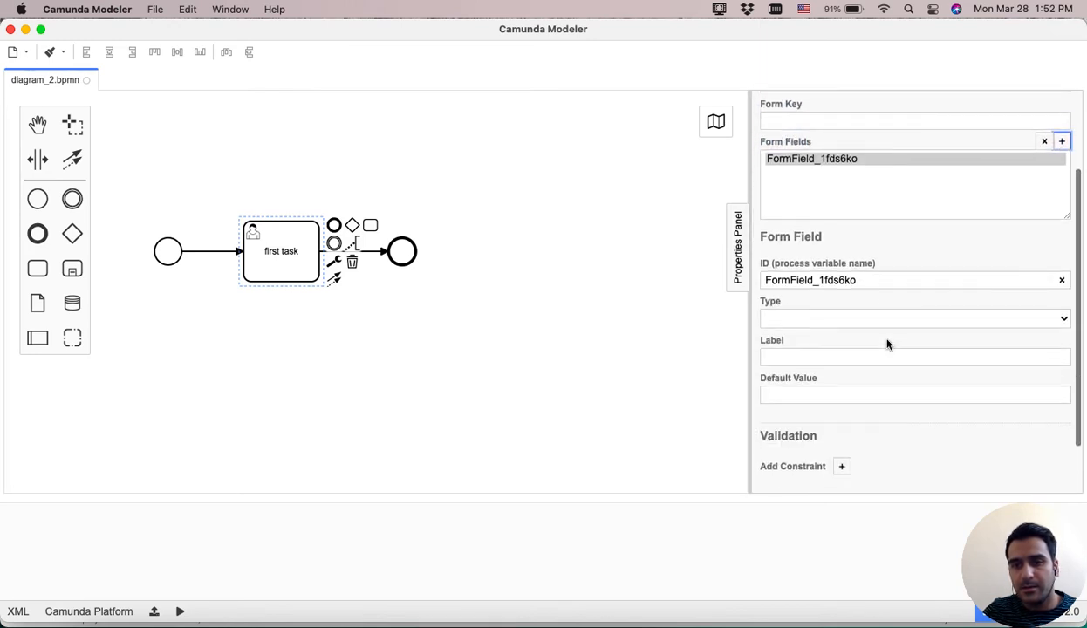
pyautogui.scroll(1, 888, 345)
pyautogui.doubleClick(874, 266)
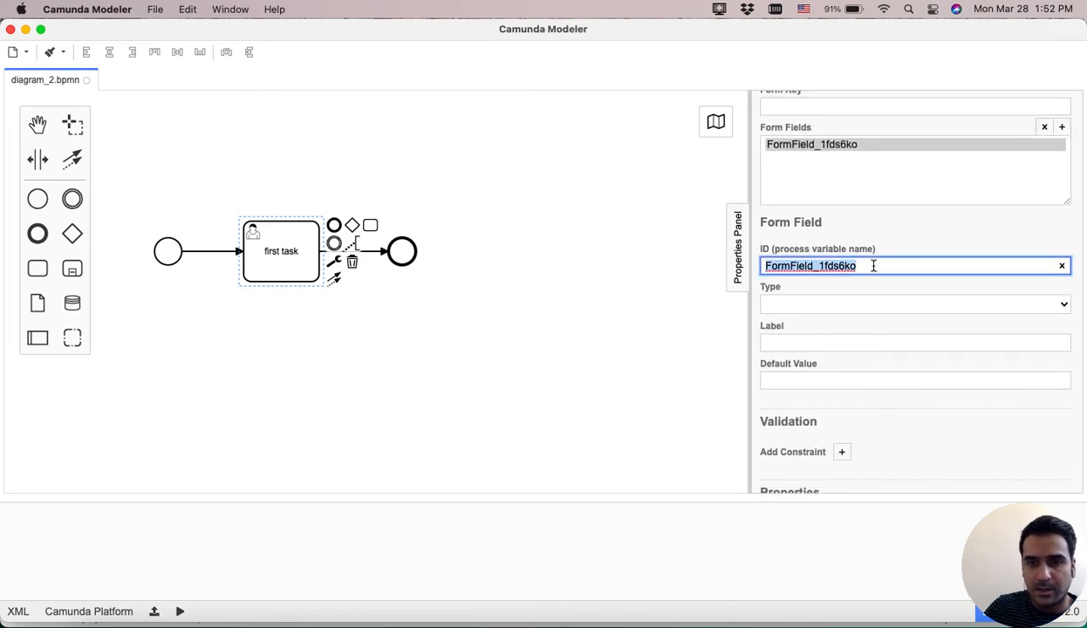
pyautogui.write('first')
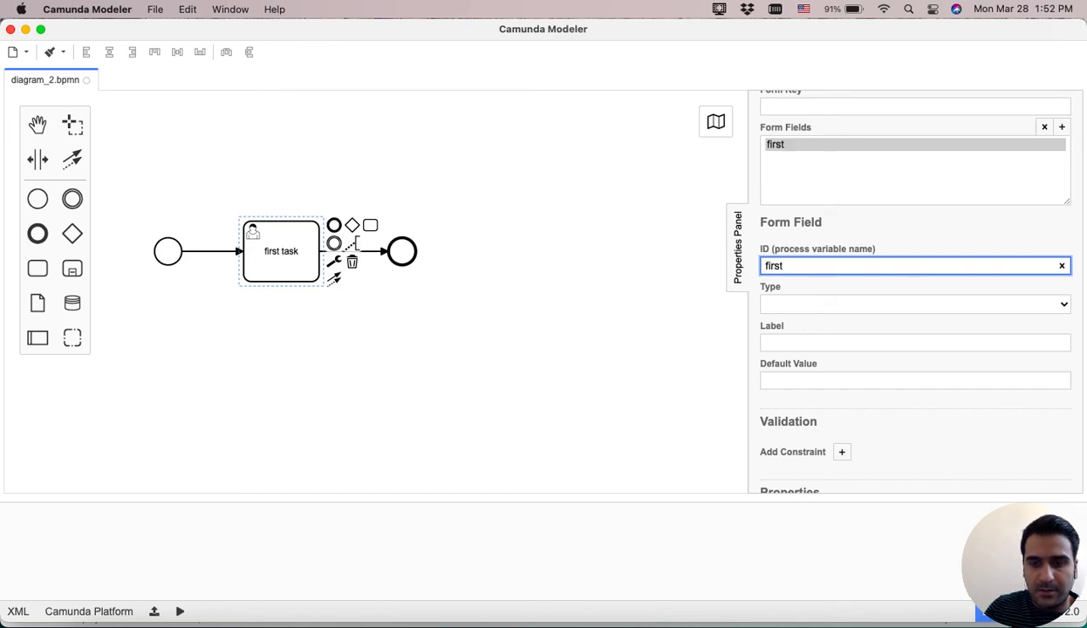
pyautogui.write('Name')
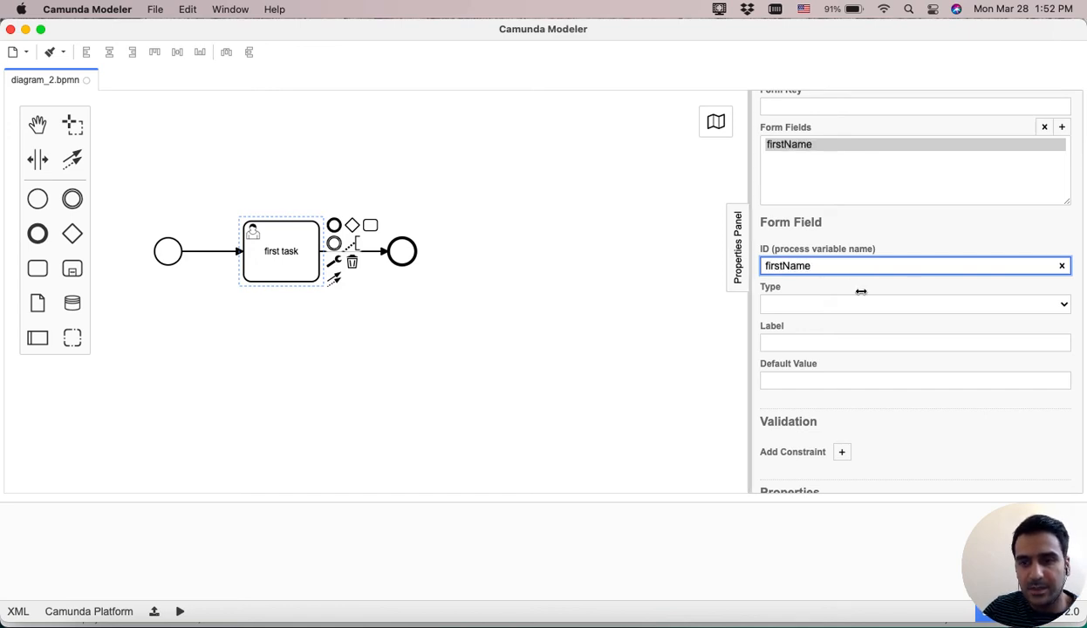
# Set the form field's type to string and its label to First Name.
pyautogui.click(838, 301)
pyautogui.click(788, 206)
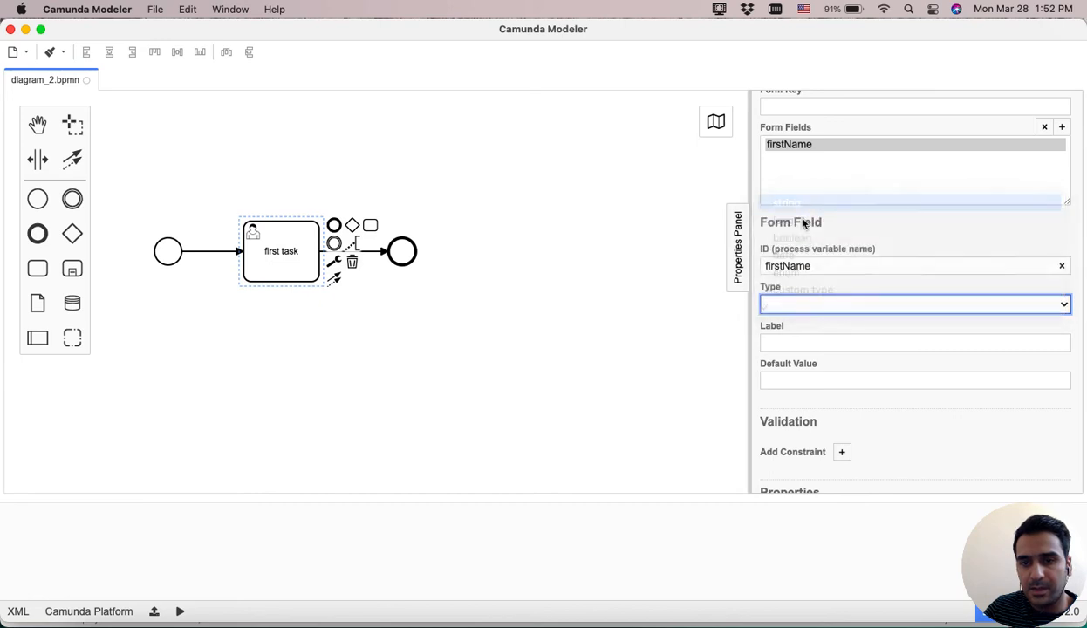
pyautogui.click(800, 341)
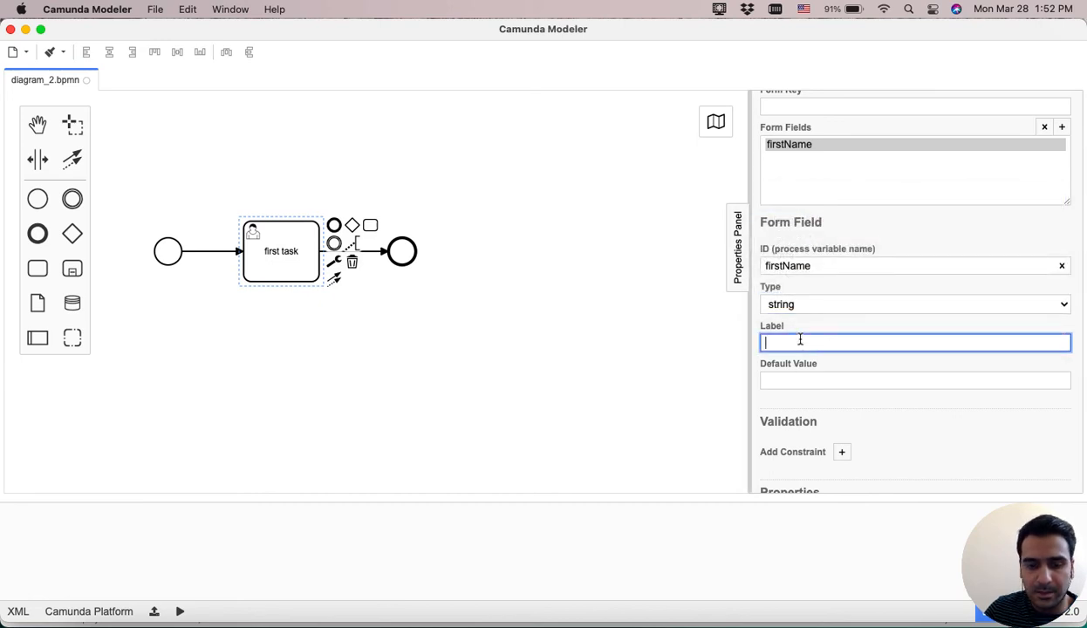
pyautogui.write('First ')
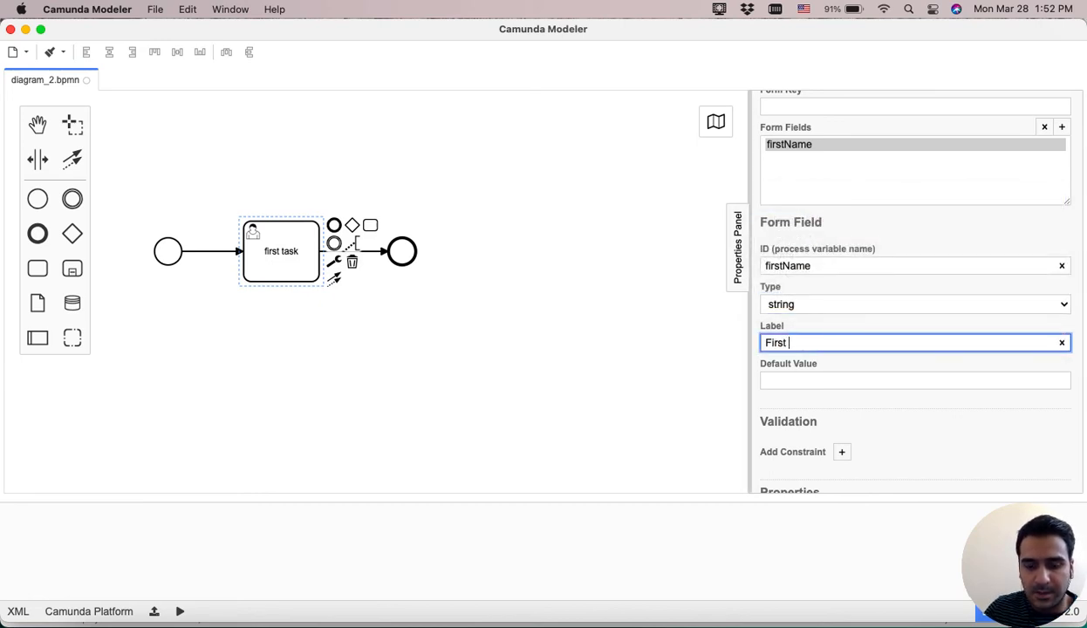
pyautogui.write('Name')
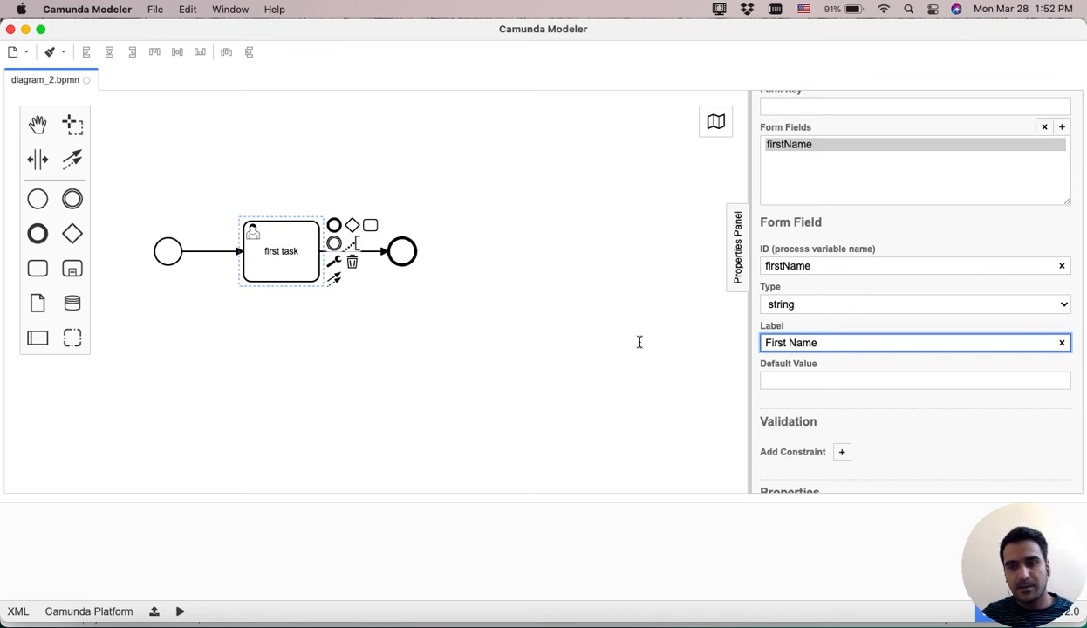
# Save the diagram as diagram_2.bpmn on the Desktop.
pyautogui.scroll(-3, 640, 346)
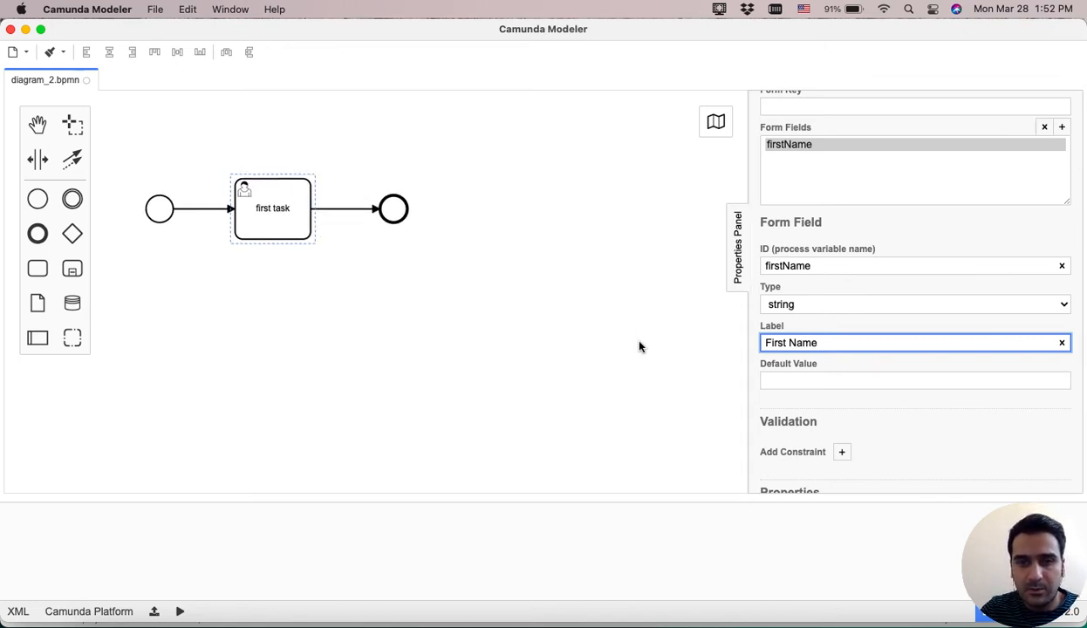
pyautogui.scroll(-2, 776, 322)
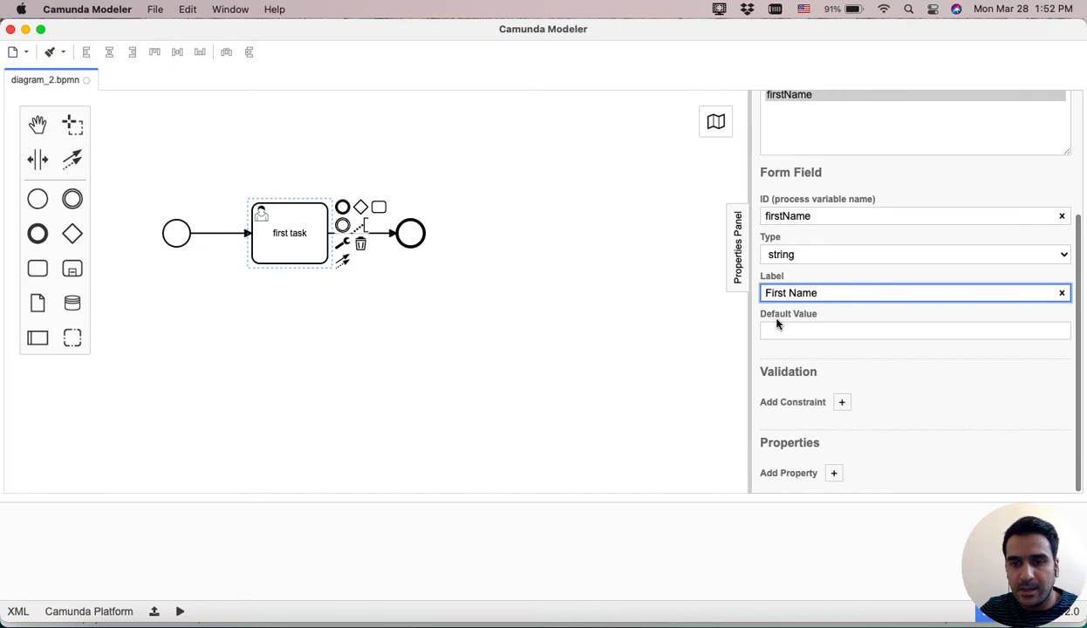
pyautogui.scroll(2, 583, 317)
pyautogui.scroll(5, 583, 318)
pyautogui.scroll(-5, 583, 317)
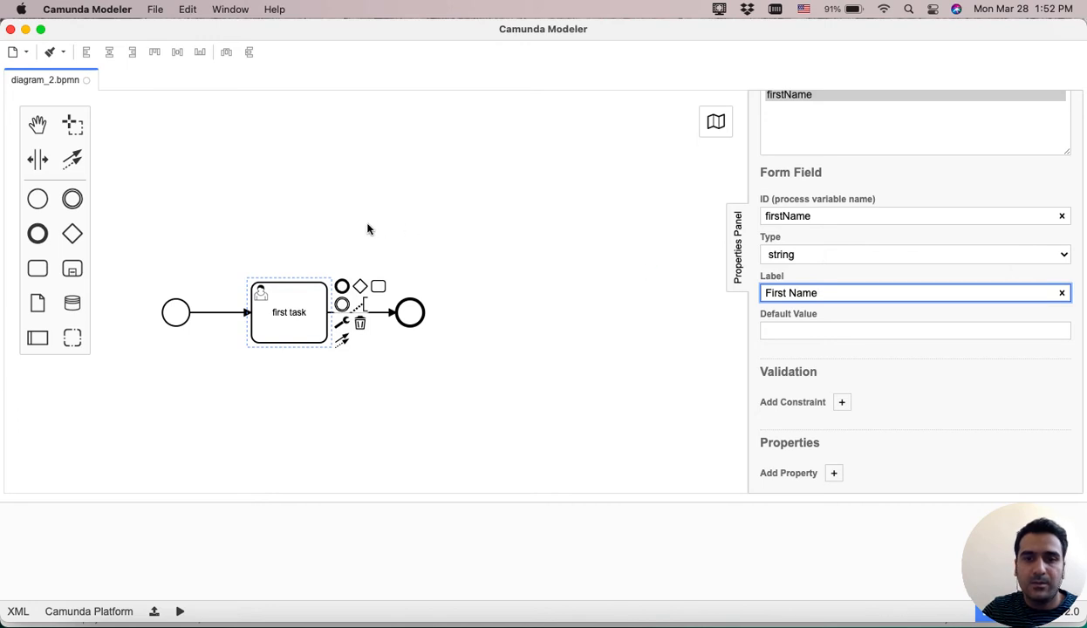
pyautogui.scroll(4, 823, 228)
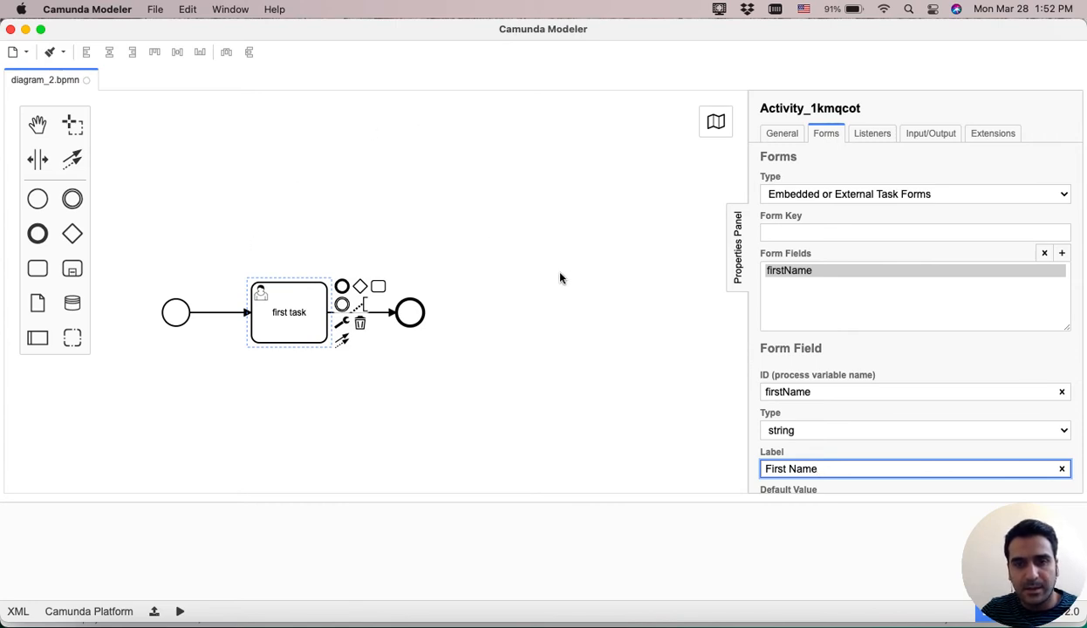
pyautogui.scroll(-3, 561, 276)
pyautogui.hscroll(-1, 560, 276)
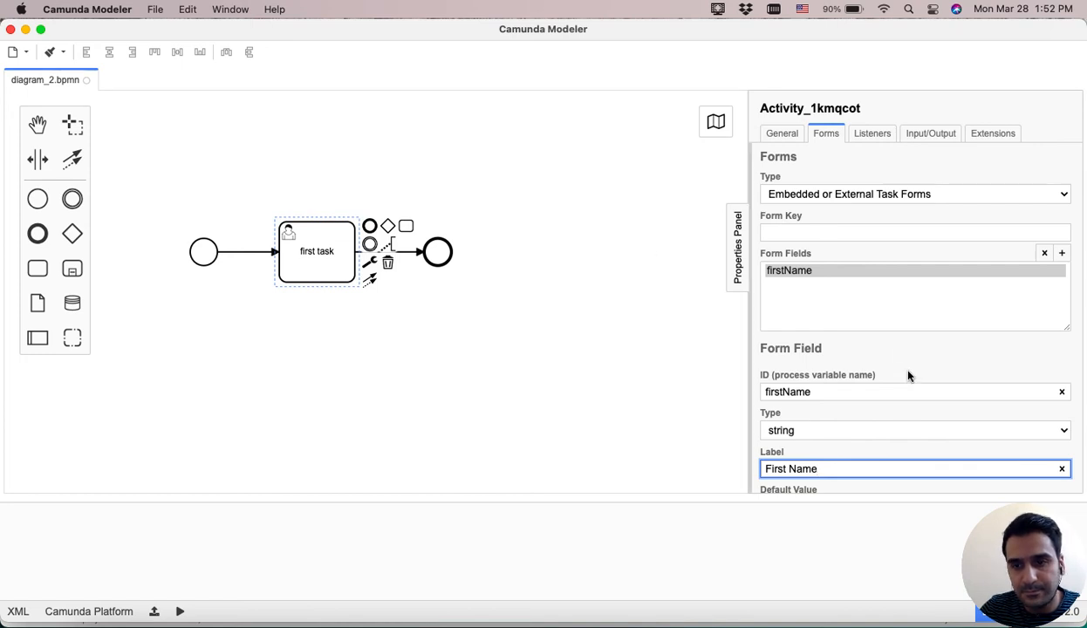
pyautogui.scroll(-1, 403, 337)
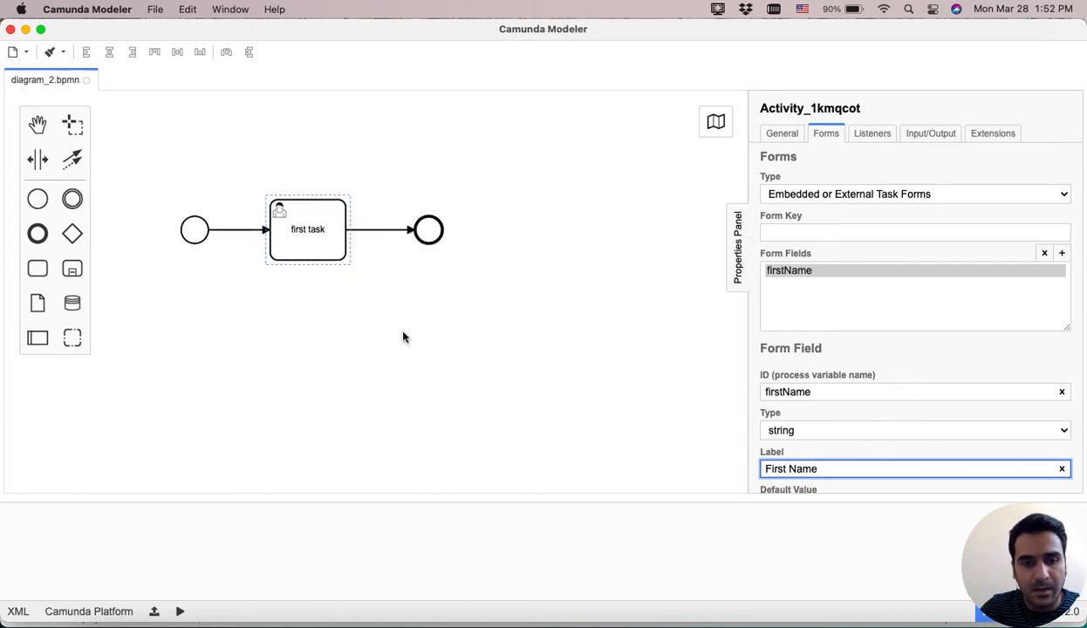
pyautogui.click(478, 360)
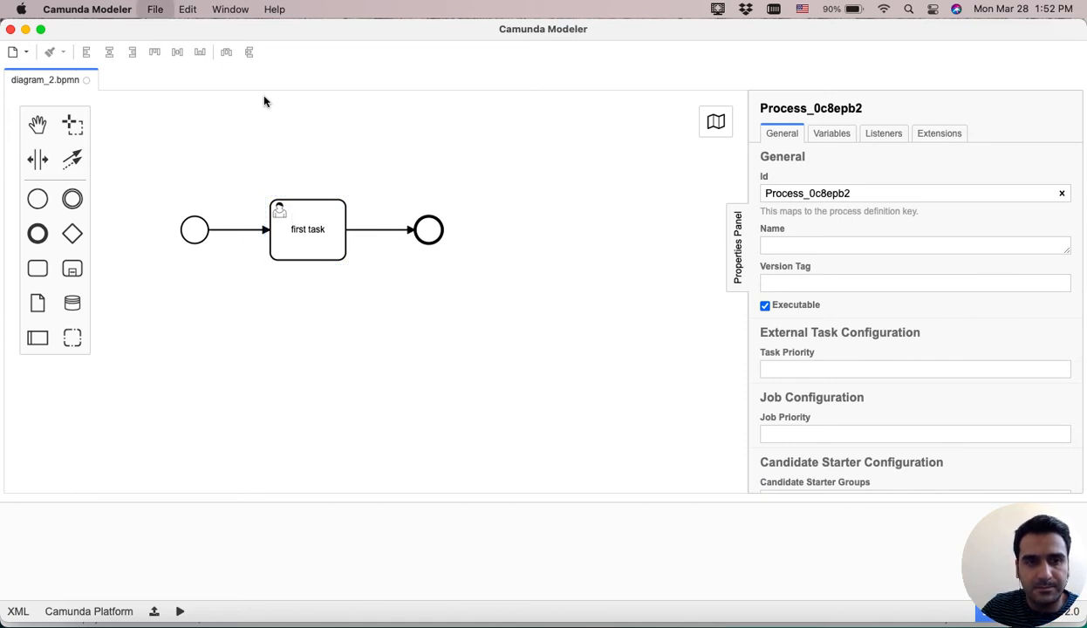
pyautogui.press('super+s')
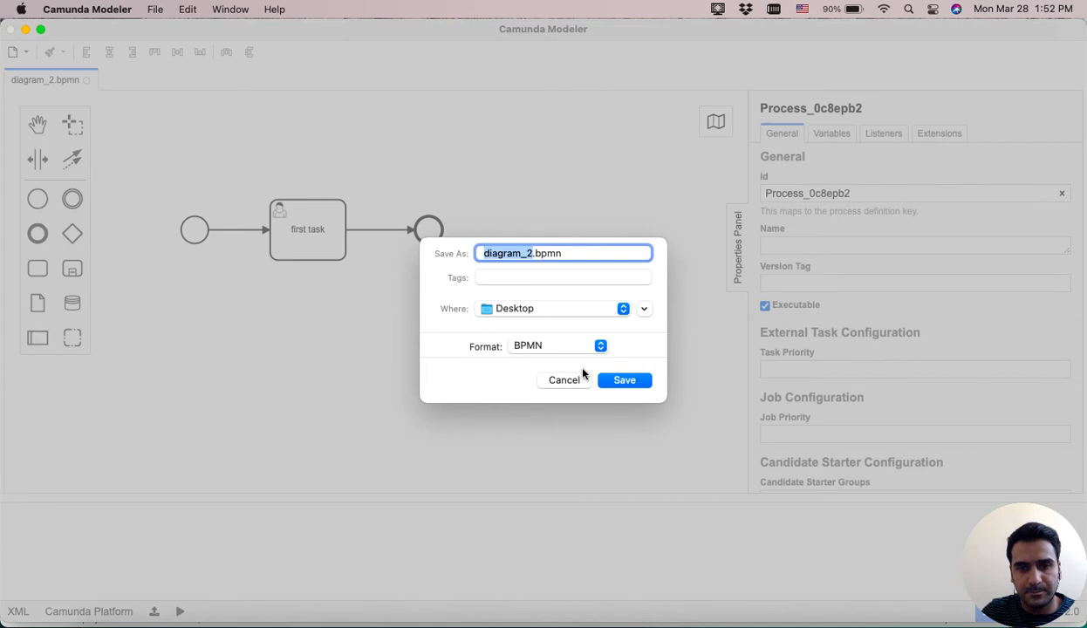
pyautogui.click(625, 380)
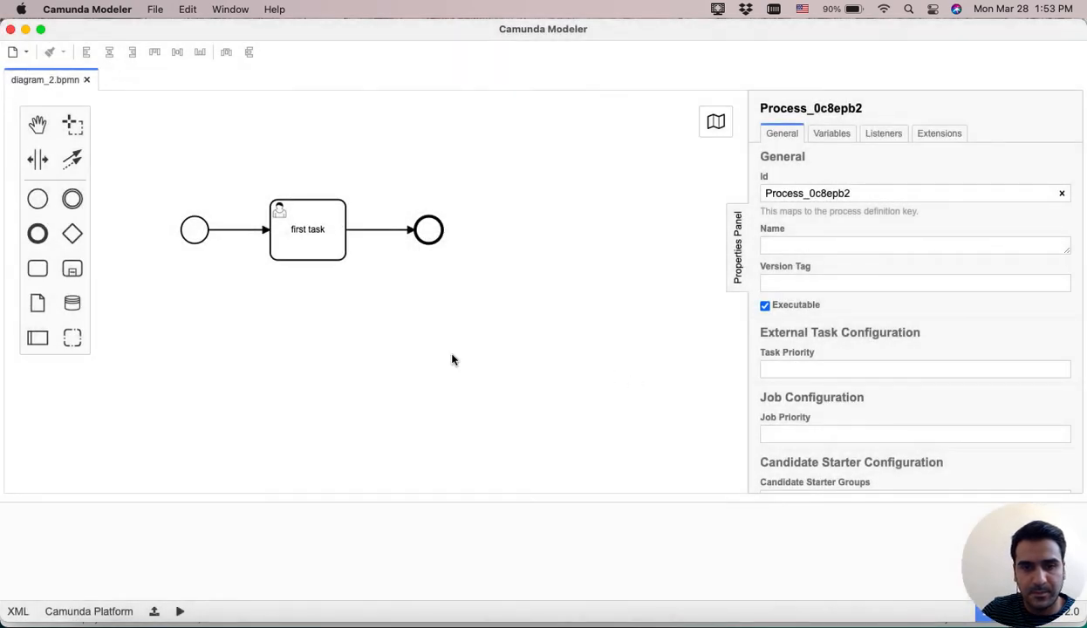
pyautogui.click(153, 613)
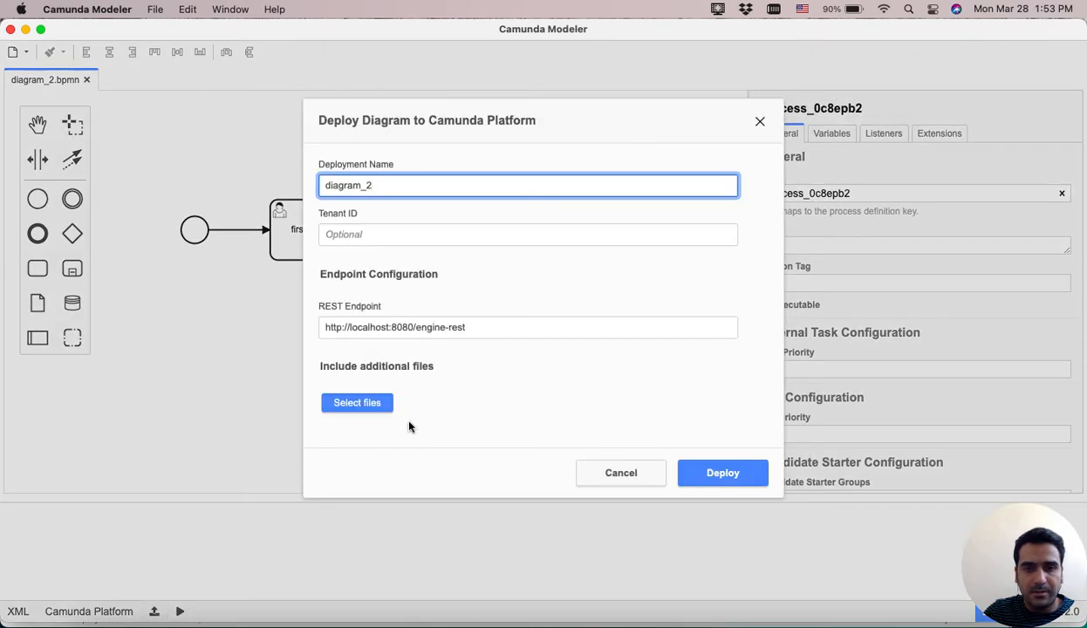
pyautogui.click(536, 328)
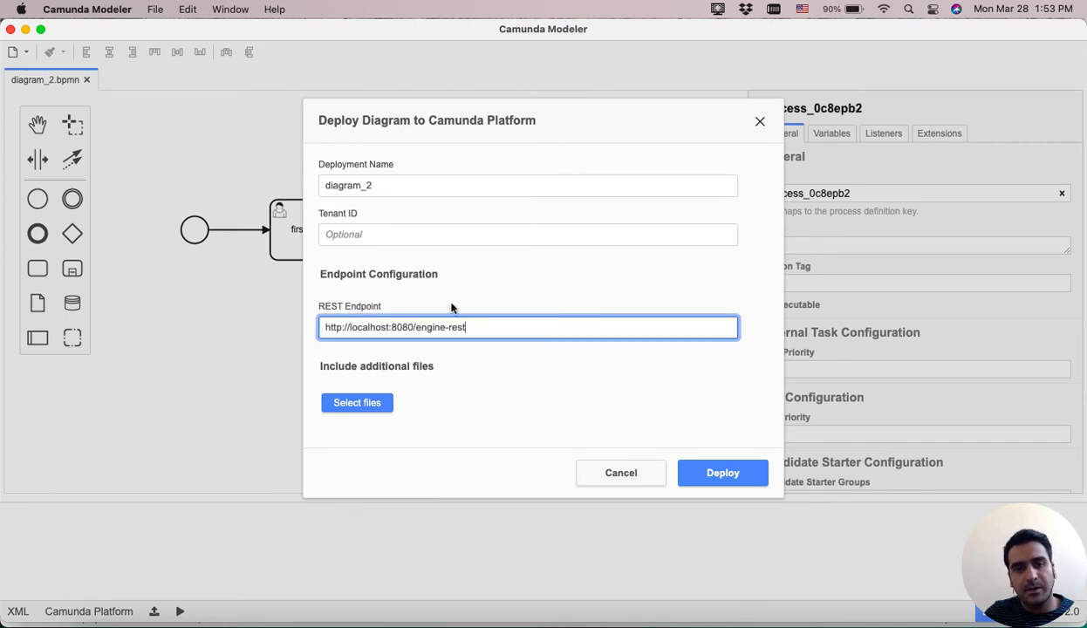
pyautogui.click(409, 185)
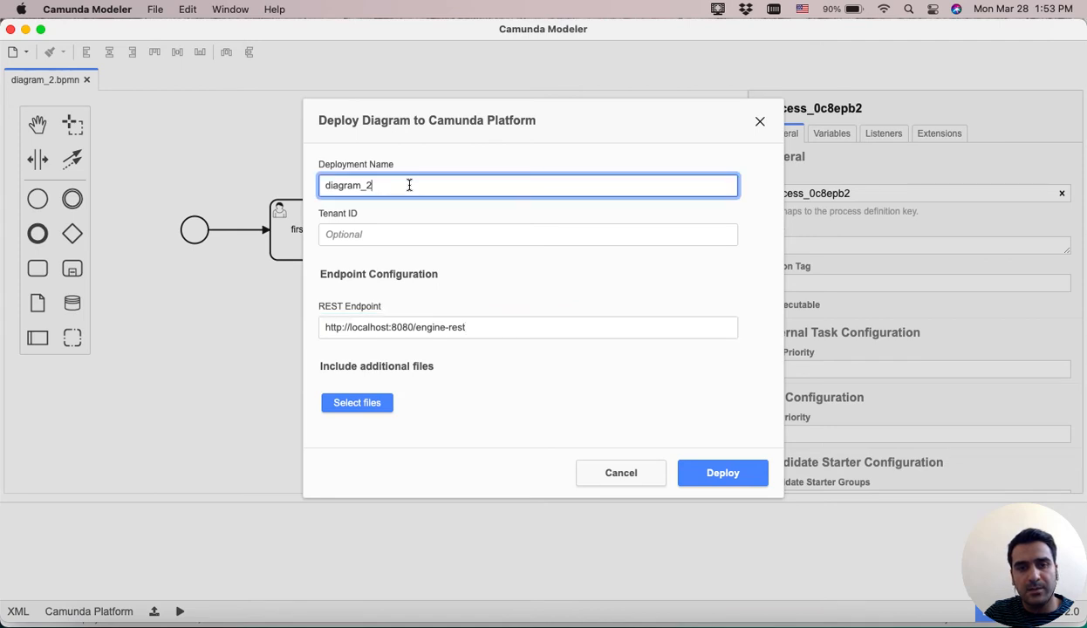
pyautogui.click(377, 409)
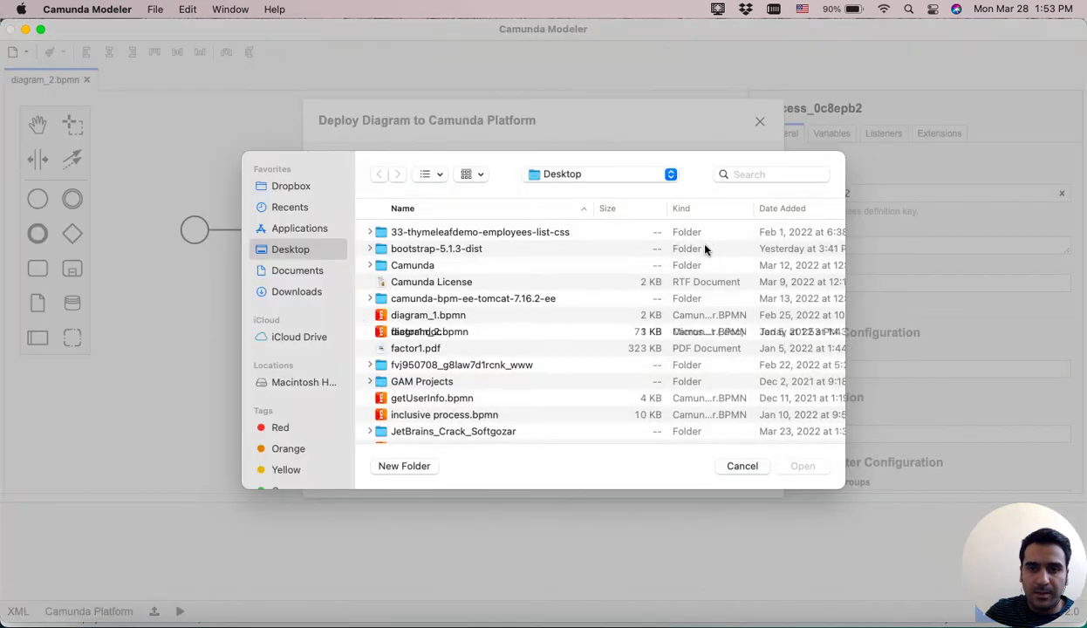
pyautogui.click(742, 467)
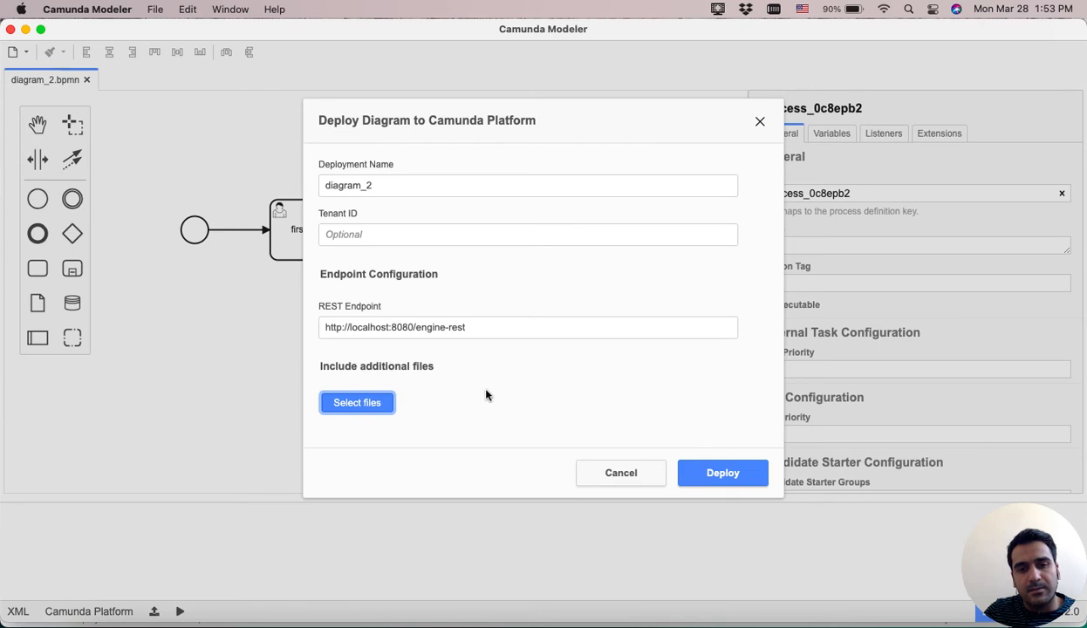
pyautogui.click(732, 475)
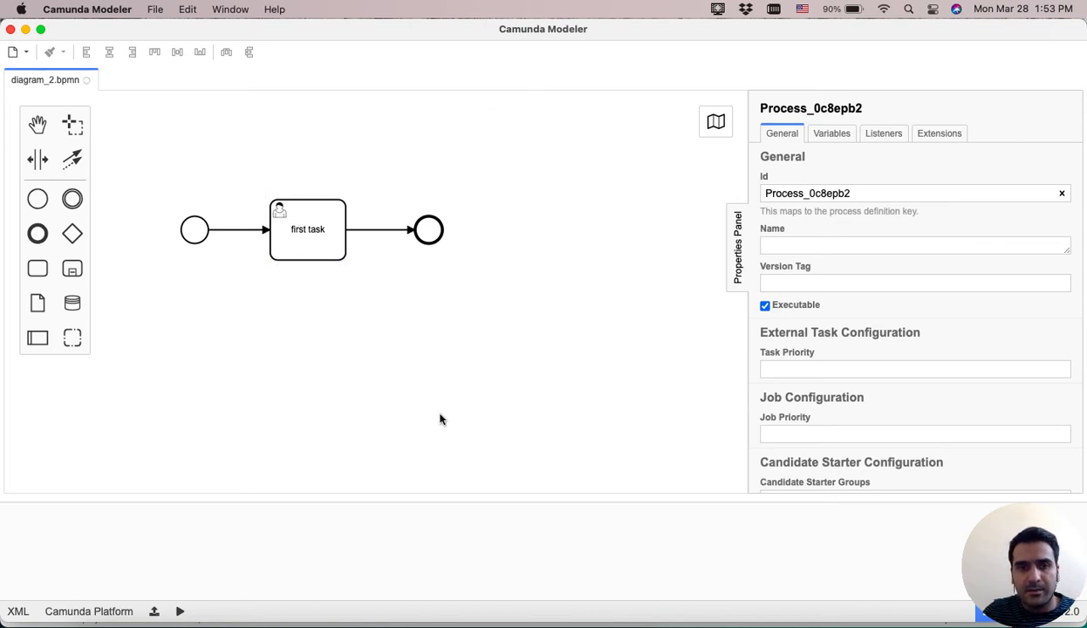
# Set the process ID to testProcess and the process name to Test Process.
pyautogui.doubleClick(875, 193)
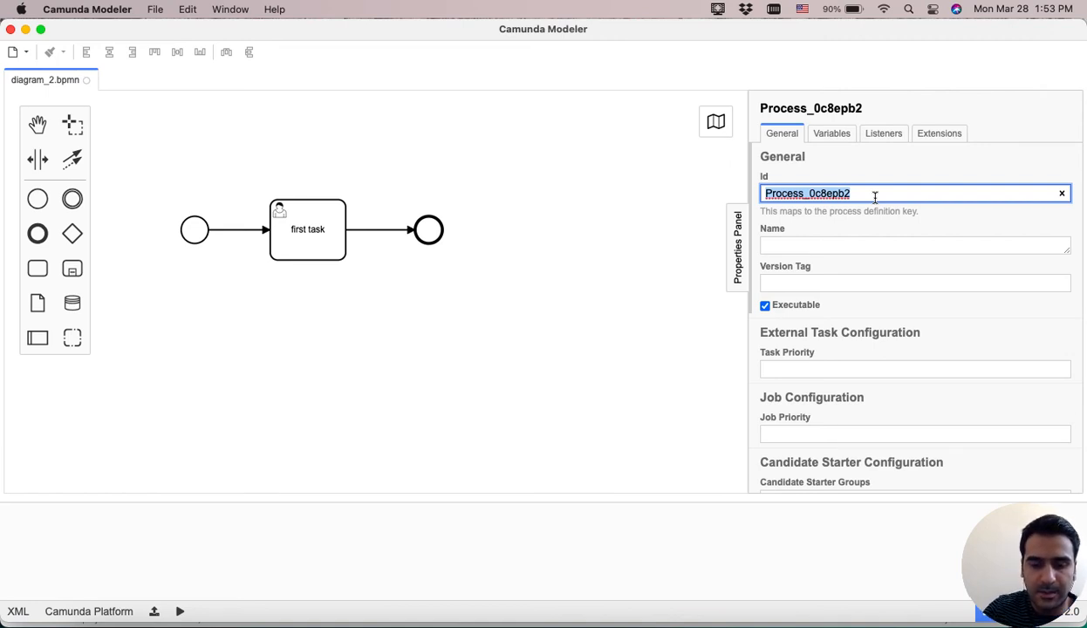
pyautogui.write('testProcess')
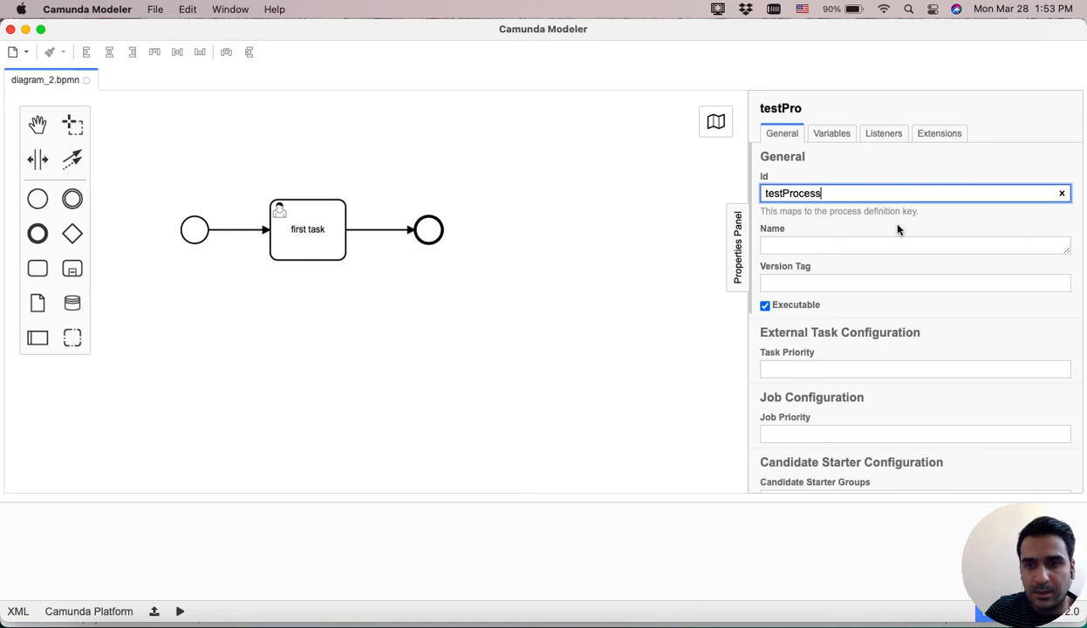
pyautogui.click(855, 247)
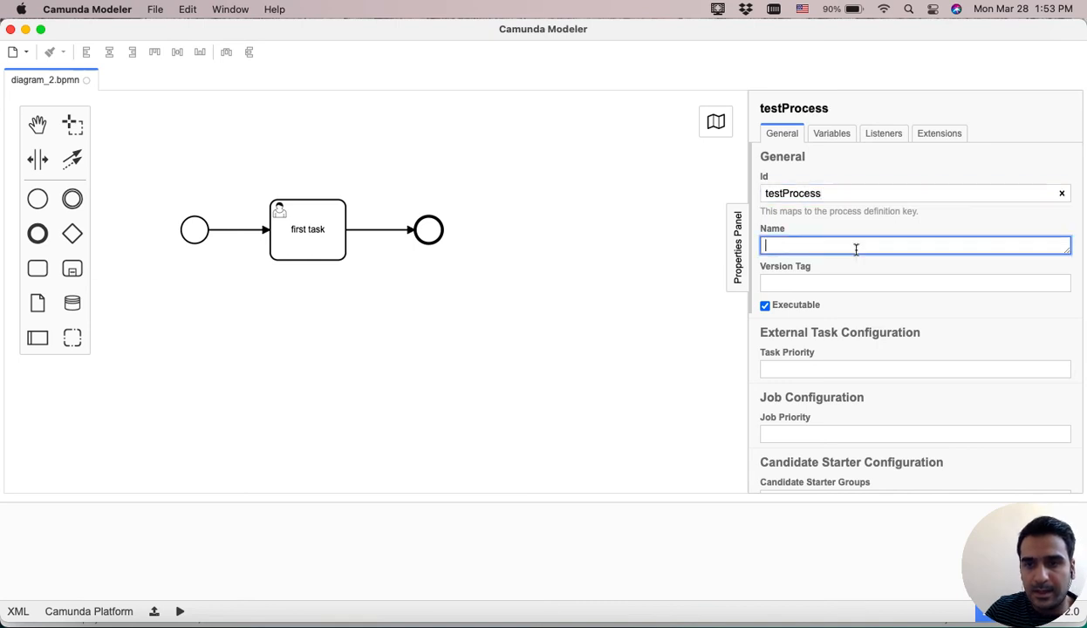
pyautogui.write('Te')
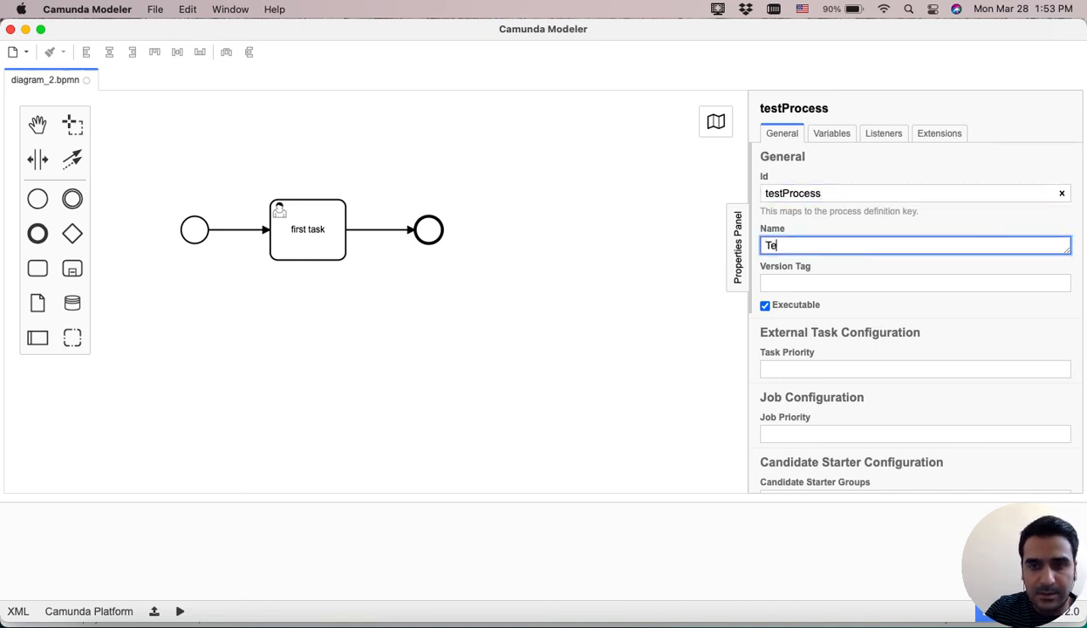
pyautogui.write('st Process')
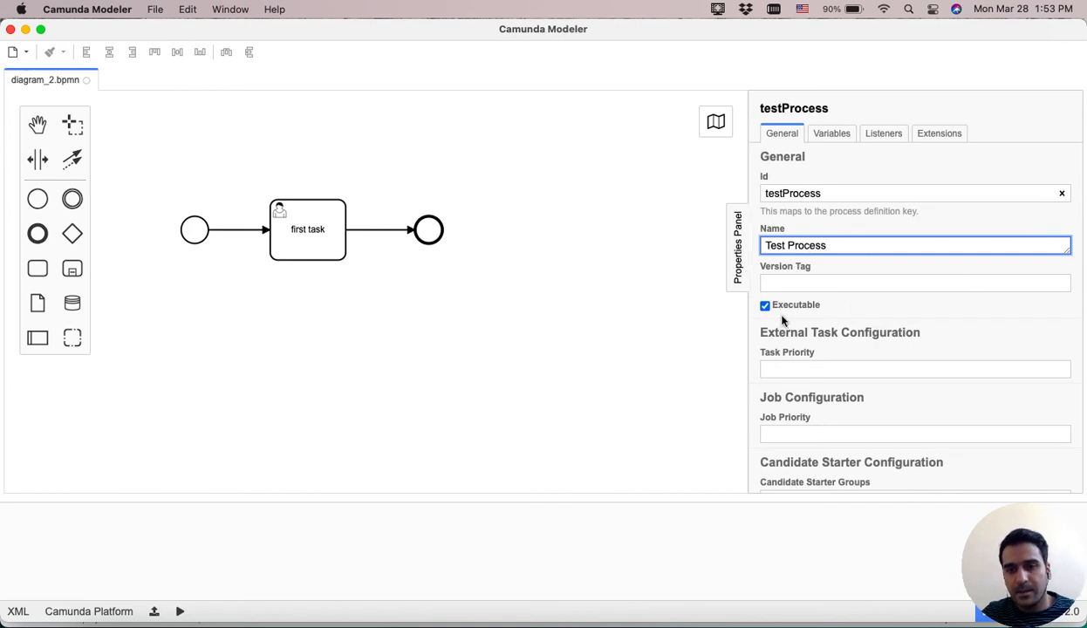
# Redeploy the updated diagram to the Camunda Platform engine.
pyautogui.scroll(-2, 796, 296)
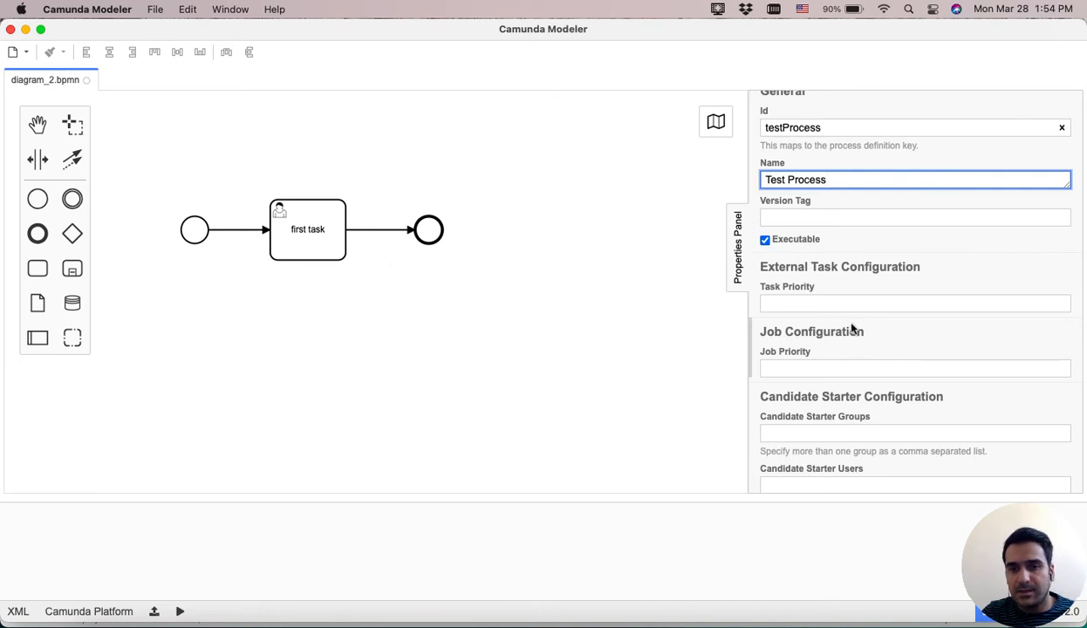
pyautogui.scroll(-4, 852, 328)
pyautogui.scroll(2, 853, 328)
pyautogui.scroll(-3, 852, 328)
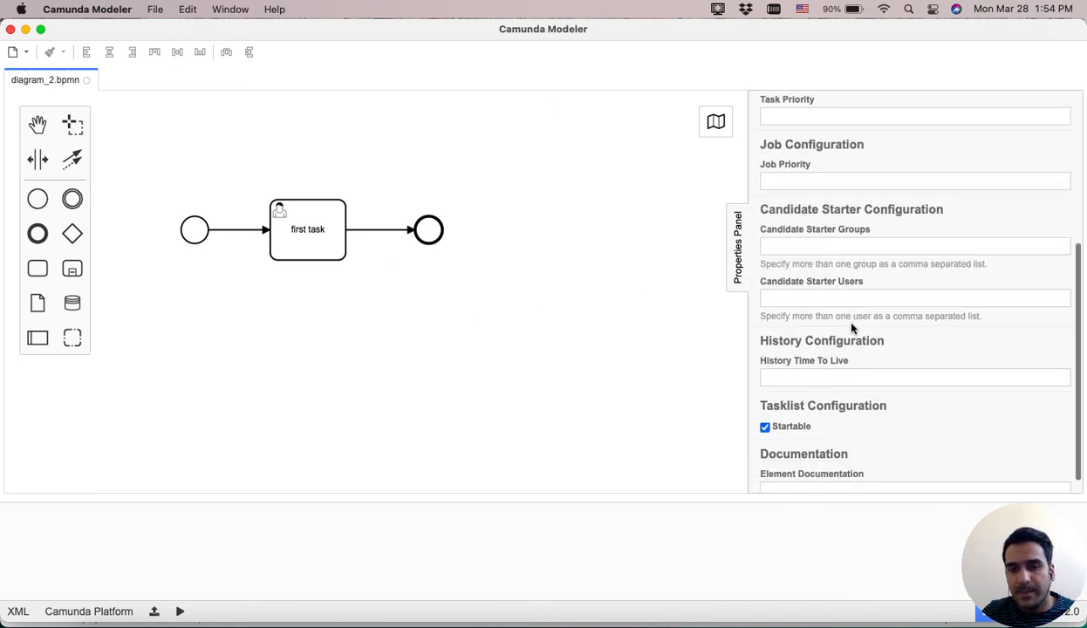
pyautogui.scroll(-1, 852, 328)
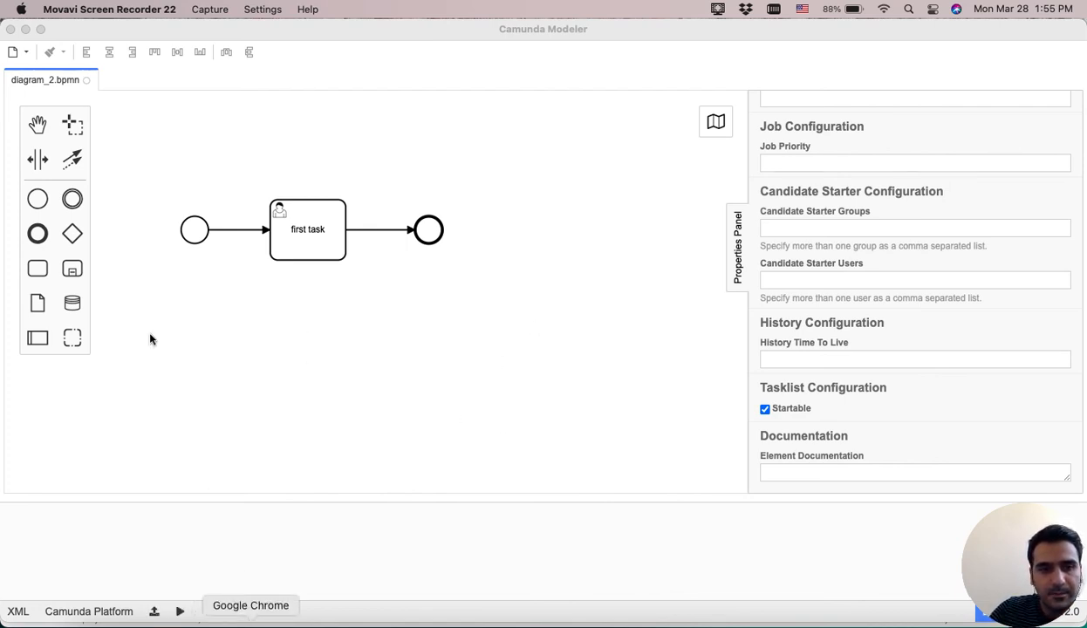
pyautogui.click(157, 612)
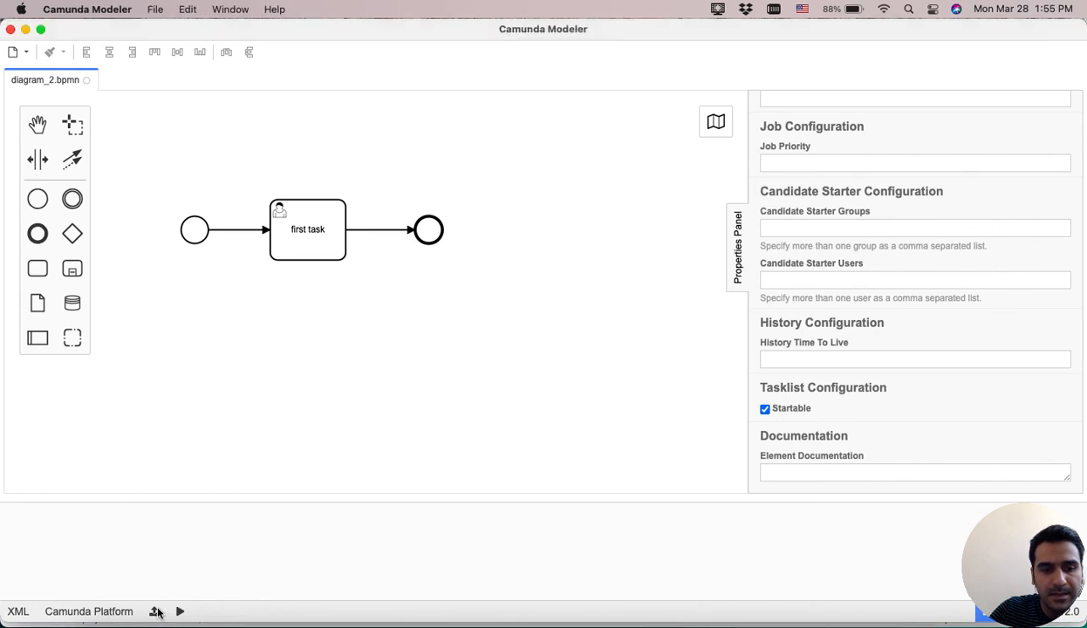
pyautogui.click(157, 612)
pyautogui.click(743, 476)
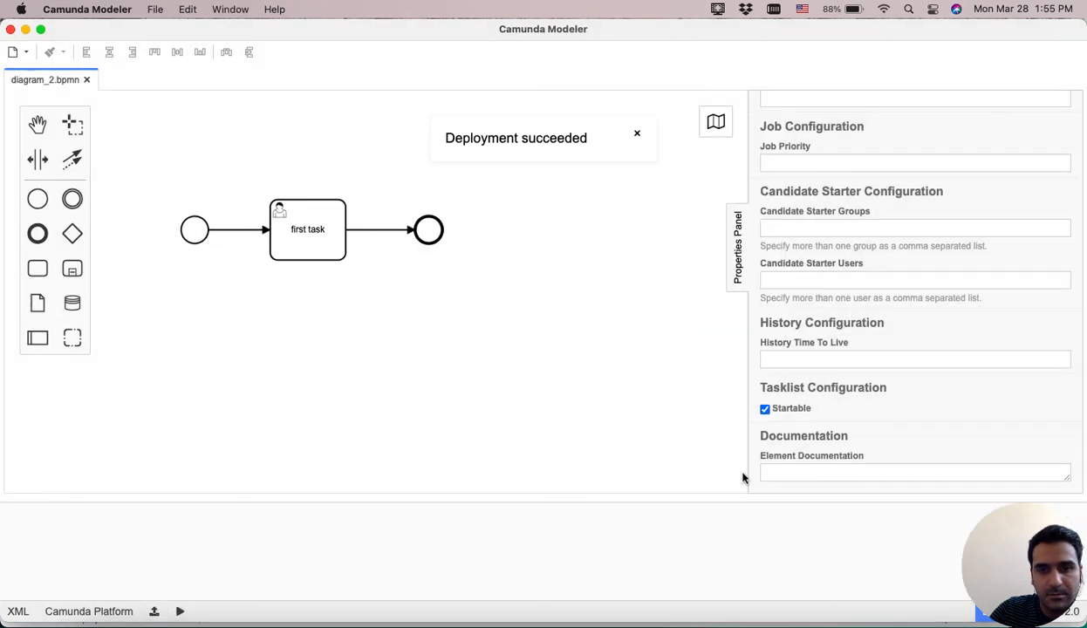
# Switch to Camunda Tasklist in Chrome and start a new Test Process instance without a business key.
pyautogui.click(251, 621)
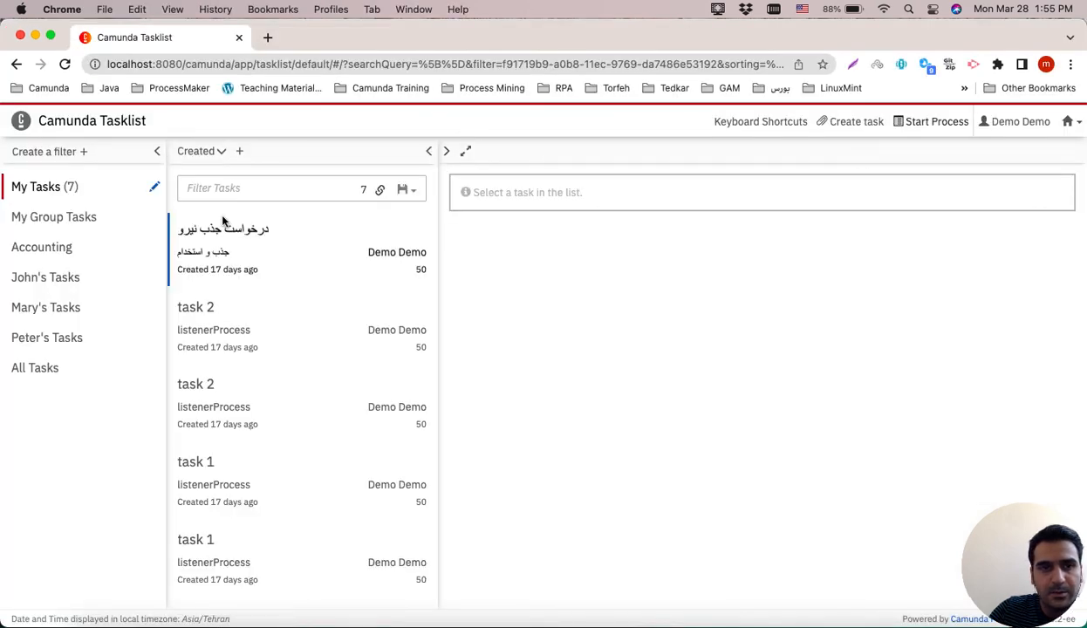
pyautogui.click(937, 123)
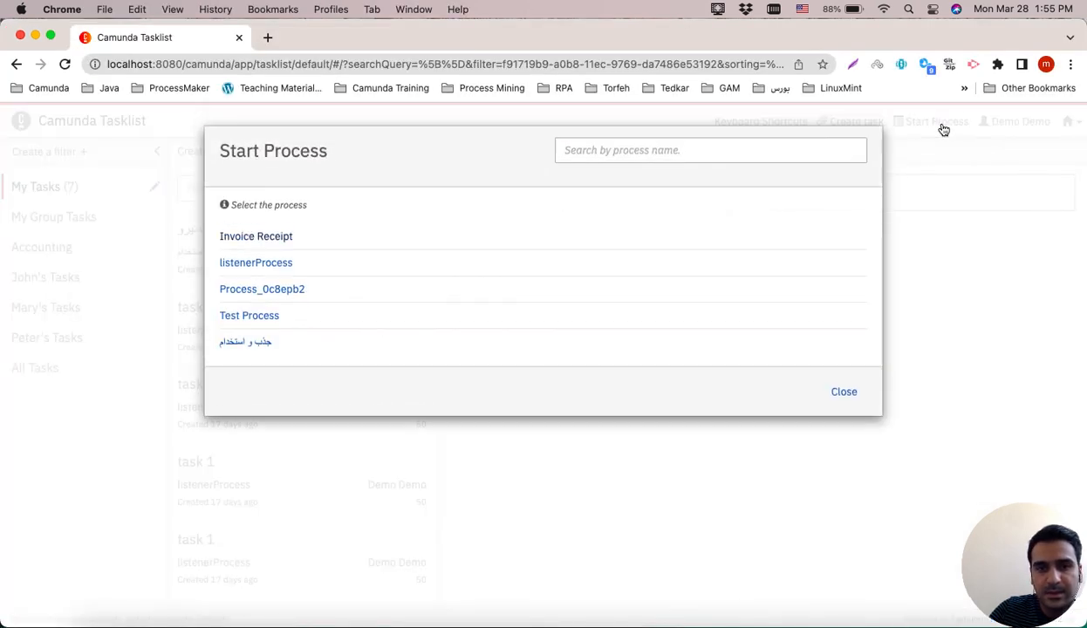
pyautogui.click(255, 321)
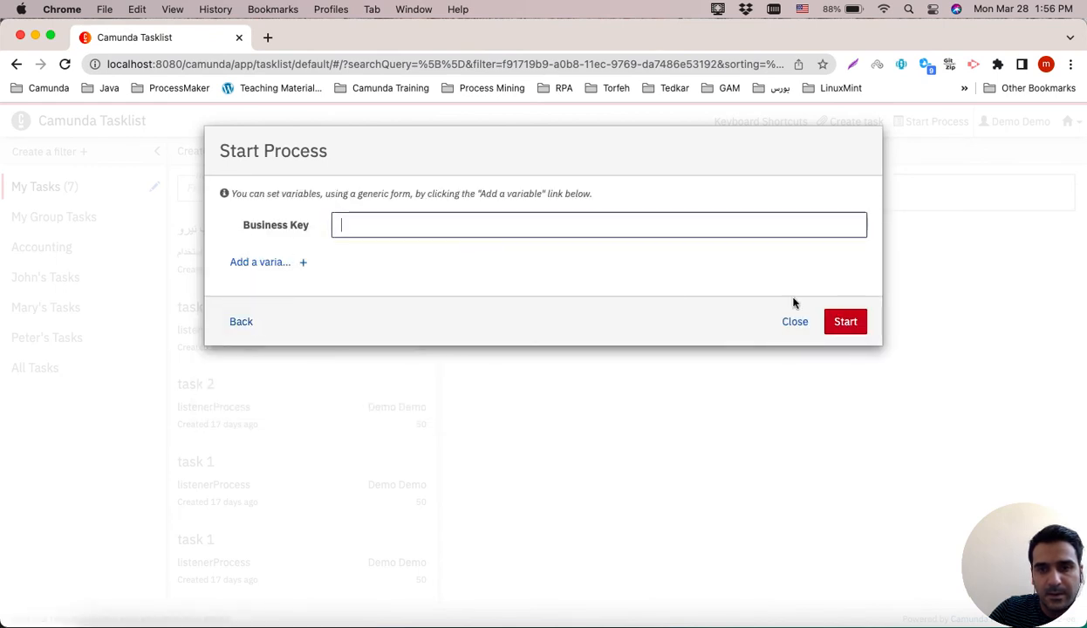
pyautogui.click(844, 322)
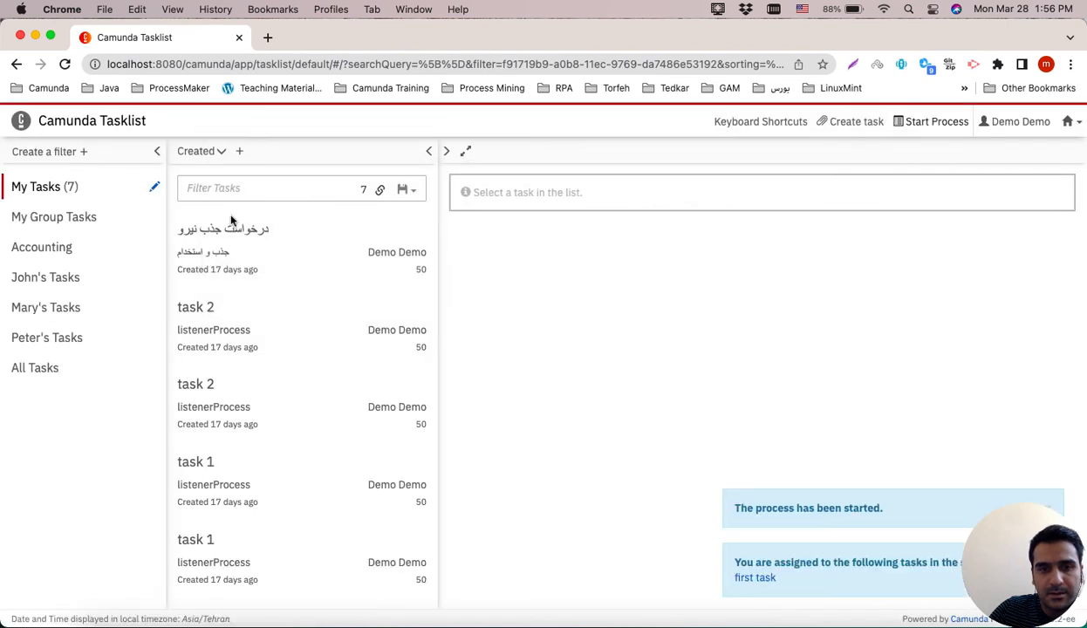
# Open the new first task in My Tasks, fill its First Name field with a person's first name, and complete it.
pyautogui.click(54, 187)
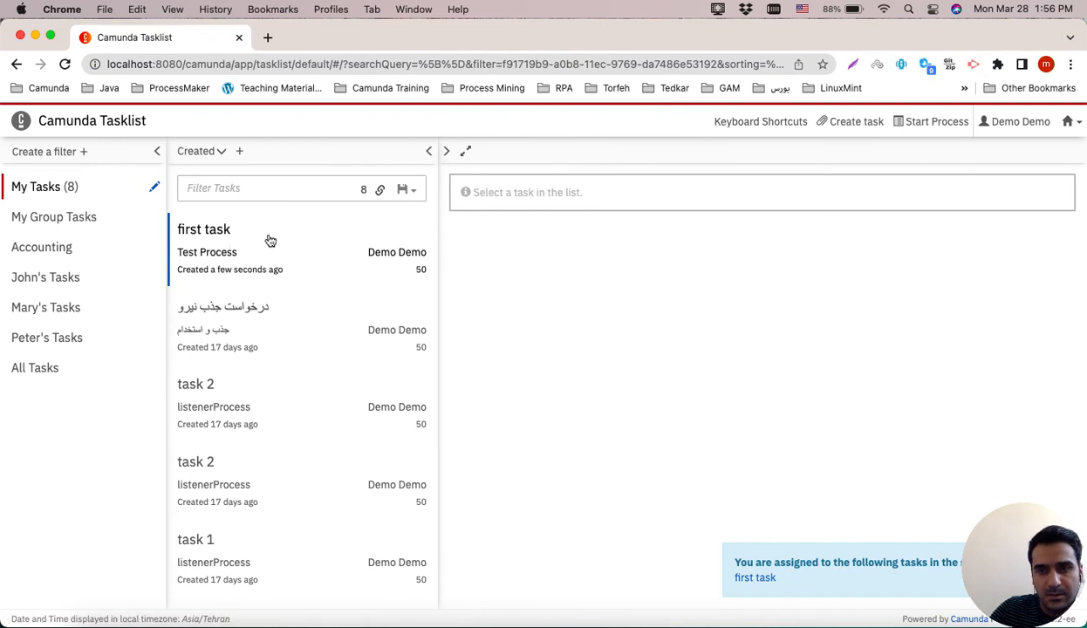
pyautogui.click(199, 238)
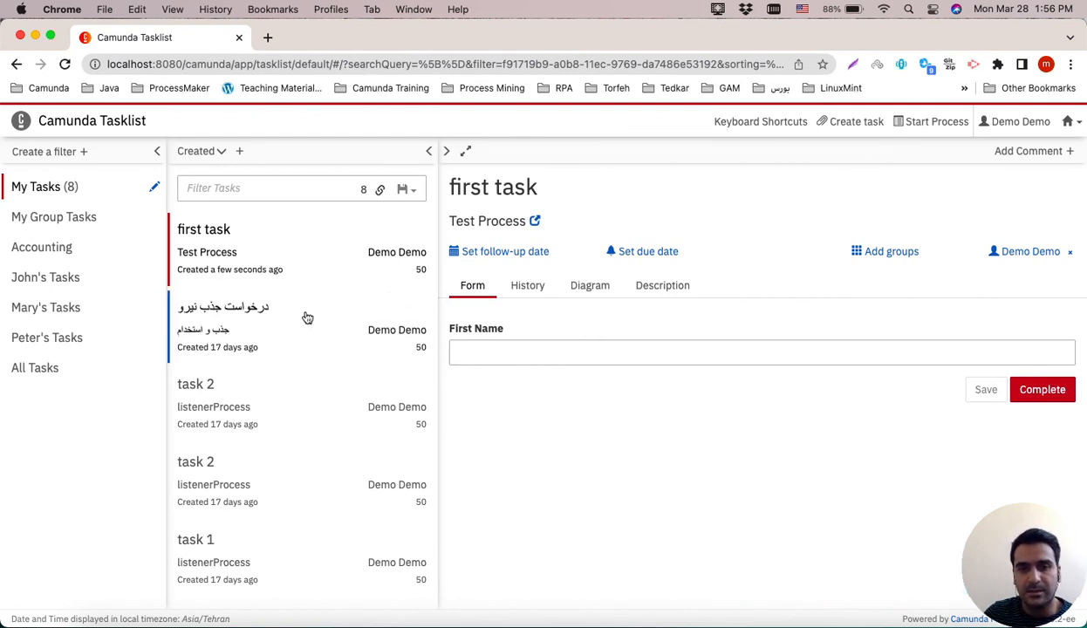
pyautogui.click(525, 345)
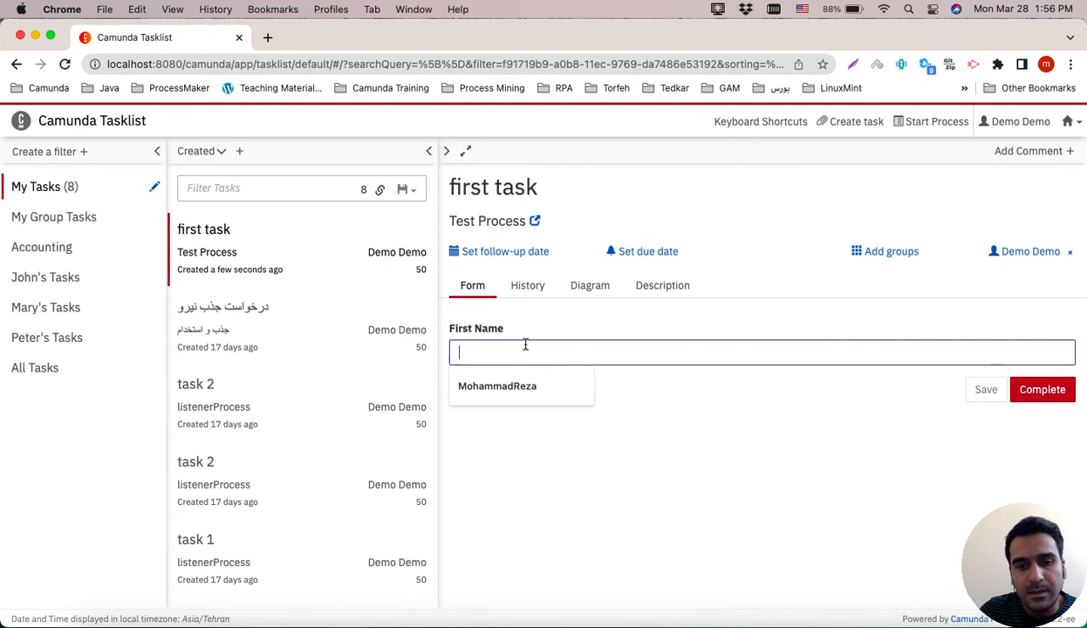
pyautogui.click(538, 387)
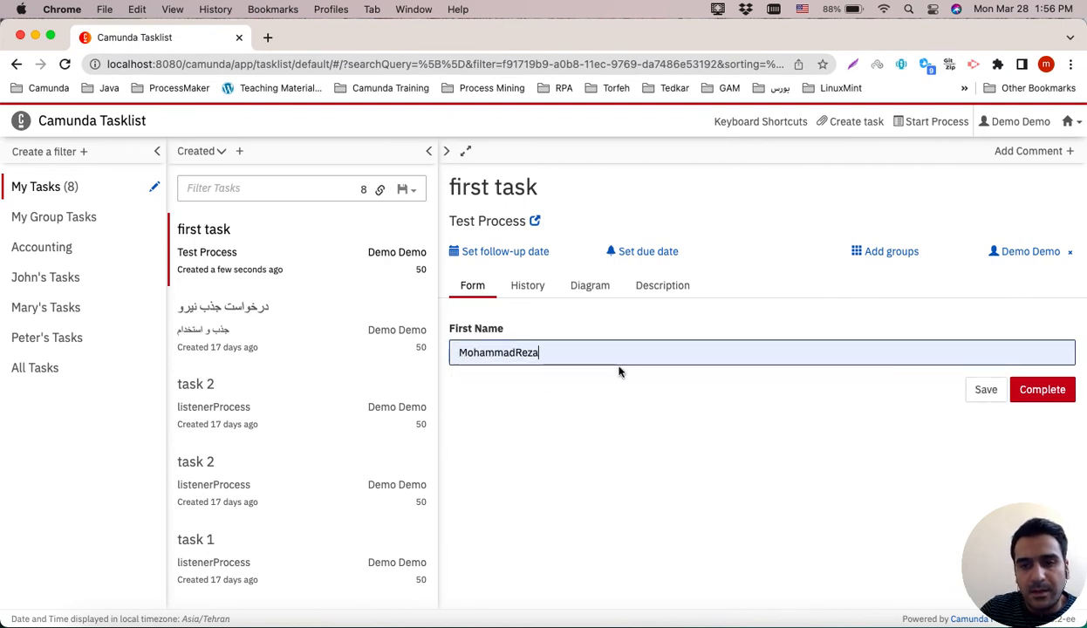
pyautogui.click(1047, 392)
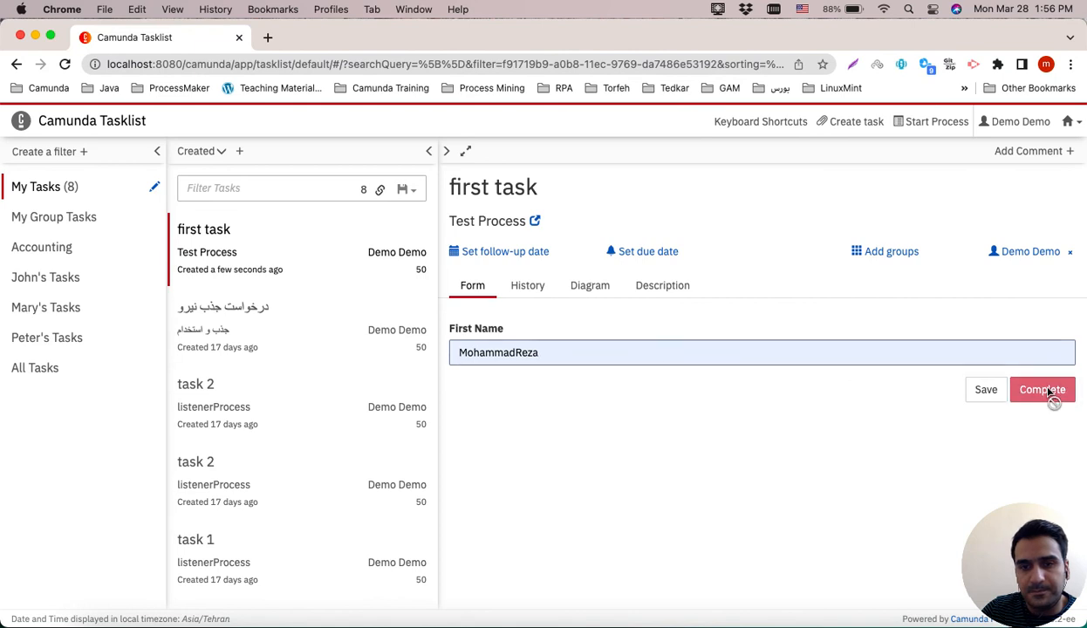
pyautogui.click(63, 188)
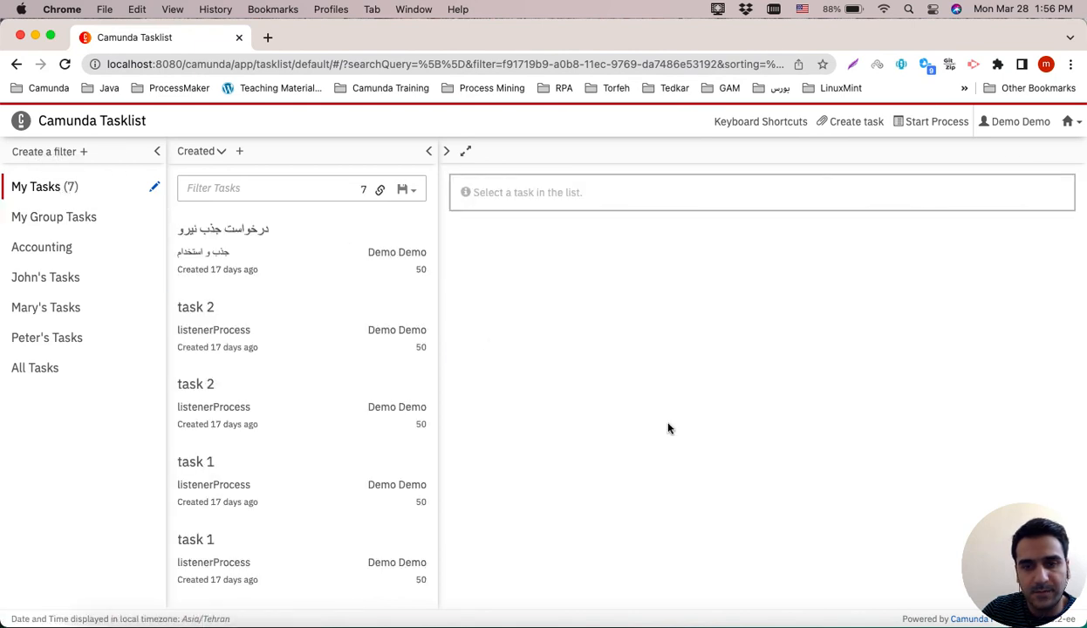